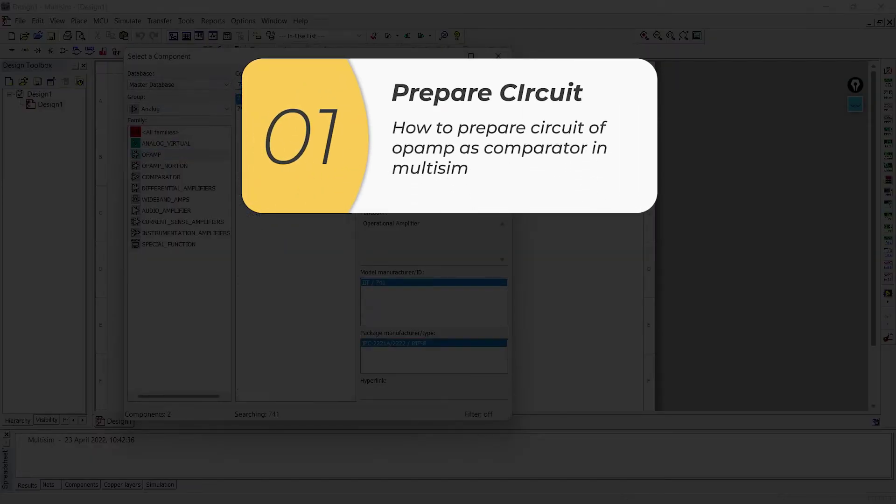
left_click(214, 110)
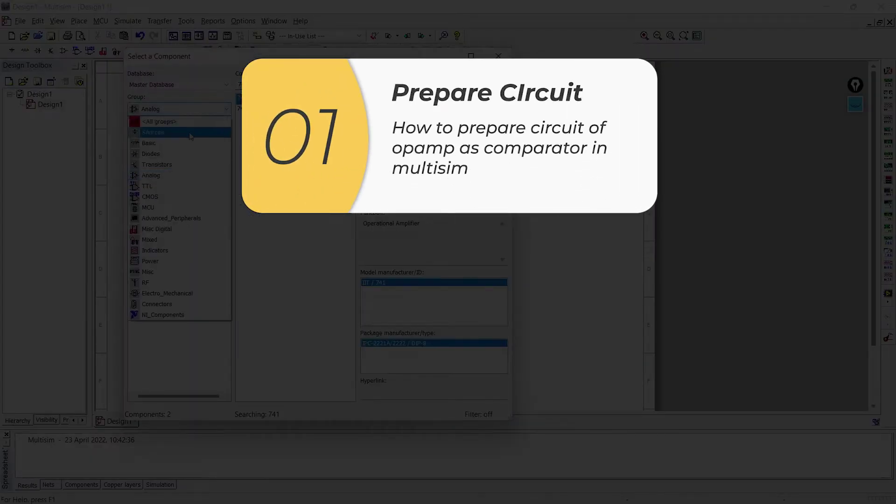
left_click(187, 143)
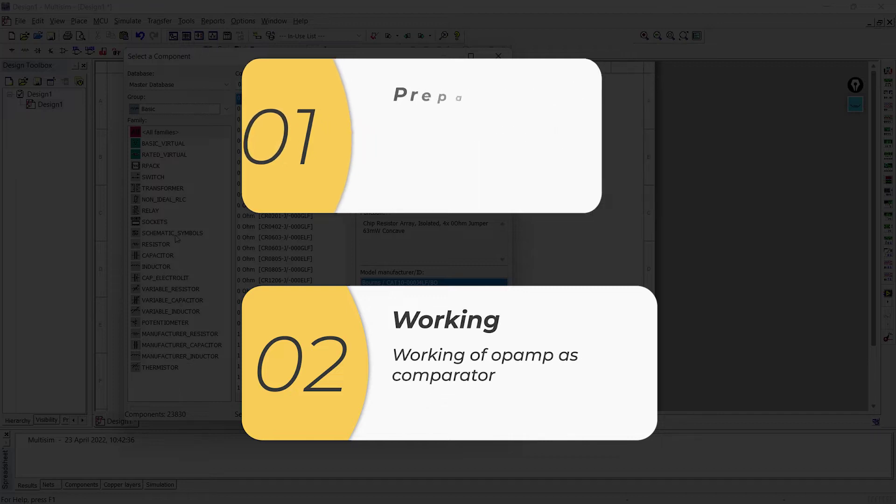
left_click(177, 109)
left_click(158, 247)
left_click(157, 166)
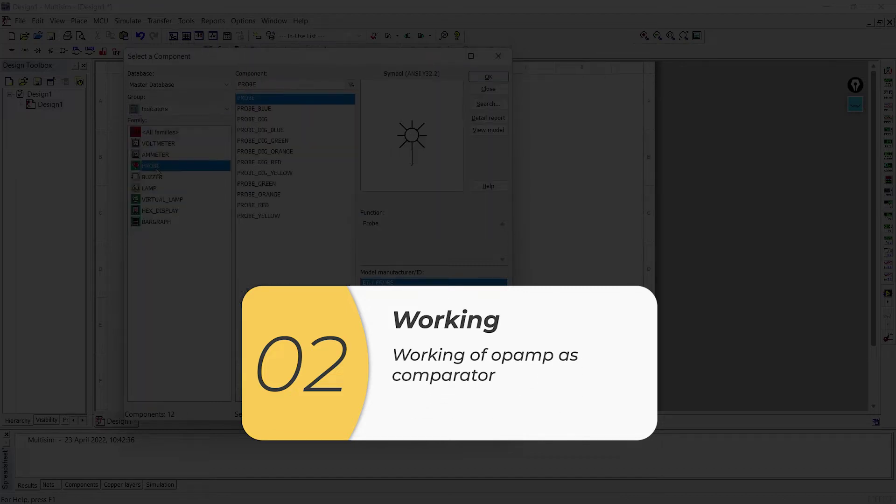
left_click(332, 80)
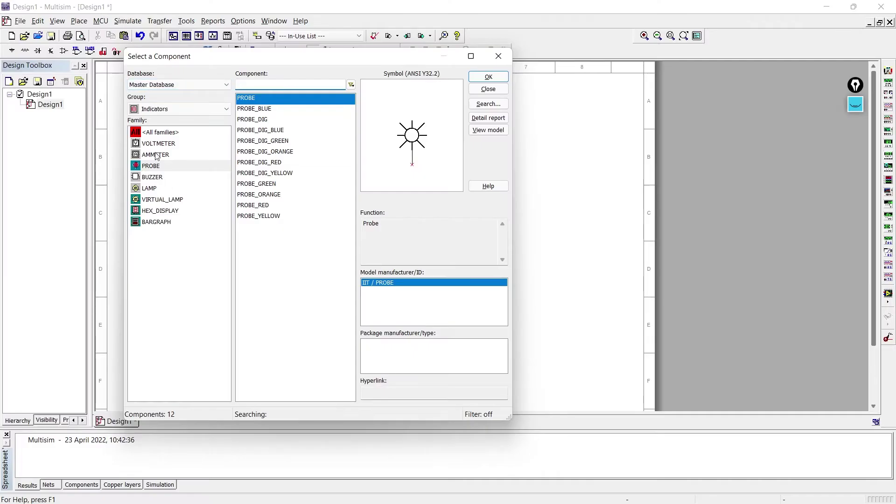
- Choose the LED_red component from the LED family of the Diodes group
left_click(201, 108)
left_click(158, 157)
left_click(154, 188)
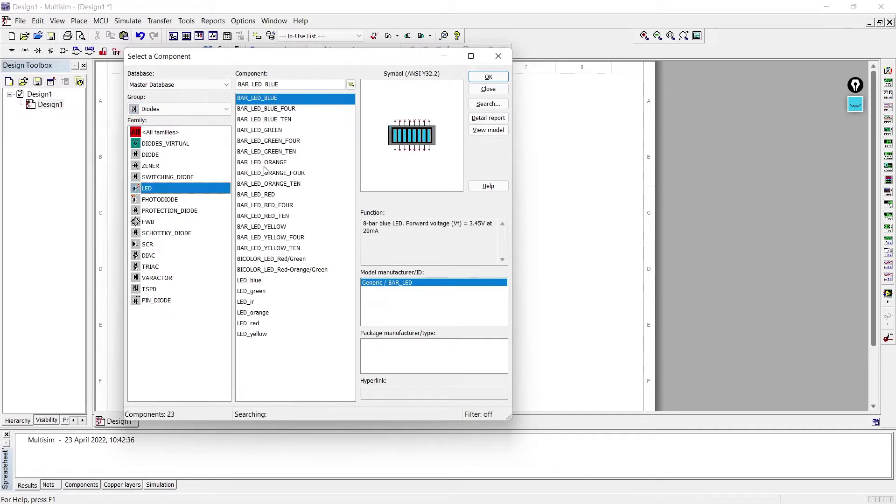
left_click(248, 323)
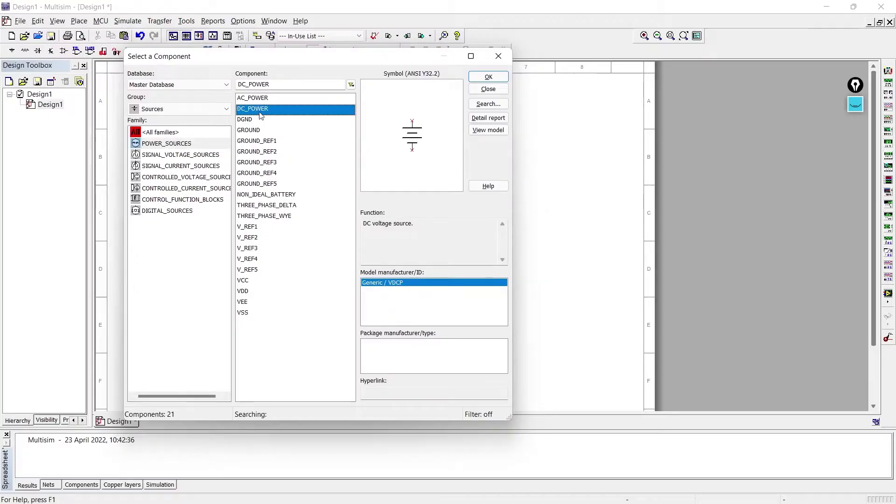
- Place a DC_POWER source on the sheet, to the left of the 741 op-amp
left_click(488, 77)
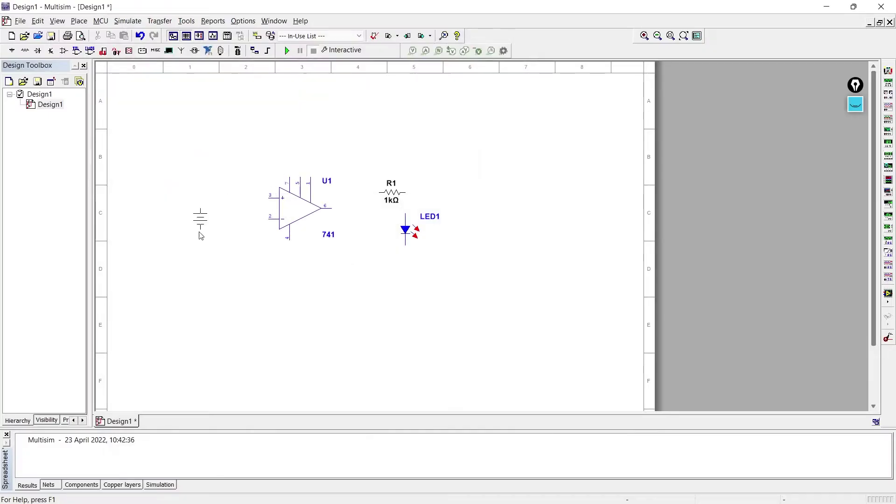
left_click(201, 236)
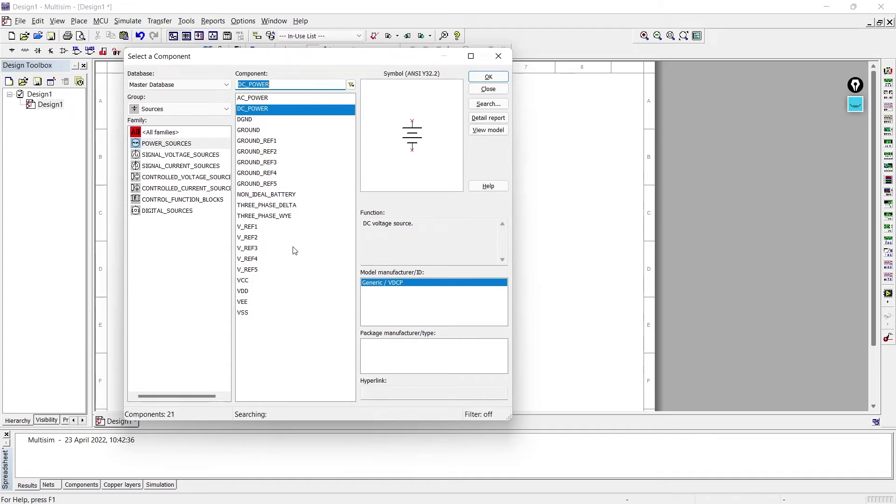
- Place a VCC supply above the 741 op-amp and a VEE supply below it
left_click(269, 283)
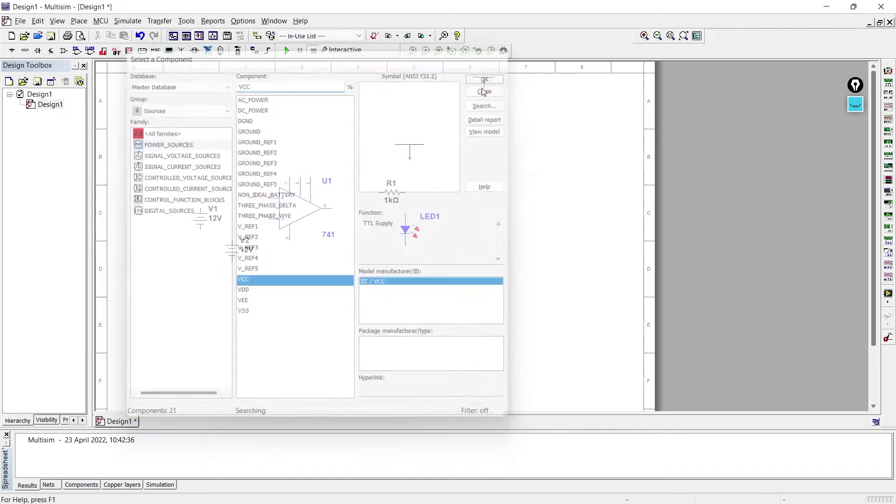
left_click(269, 301)
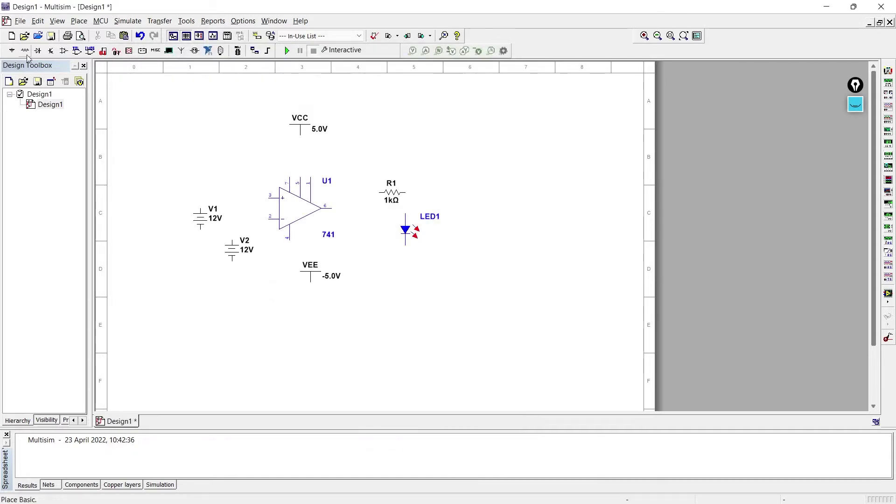
- Place a GROUND symbol below the two DC sources and close the component browser
left_click(250, 133)
left_click(482, 81)
left_click(220, 307)
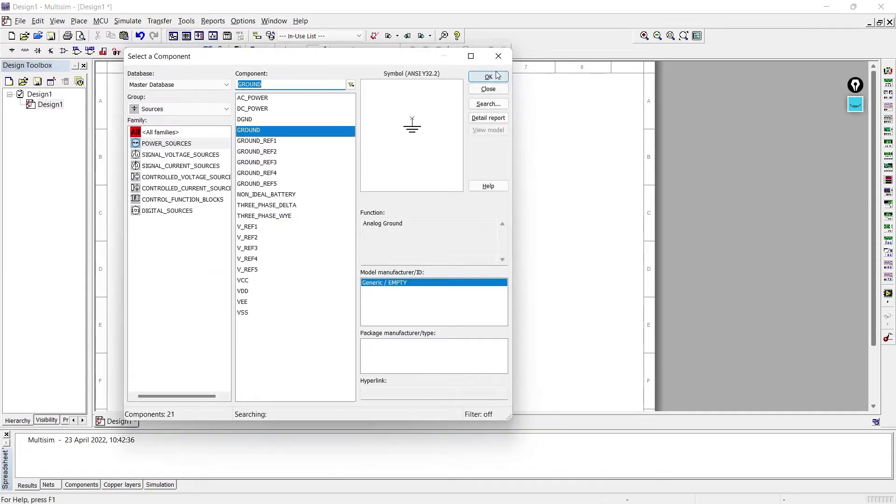
left_click(486, 88)
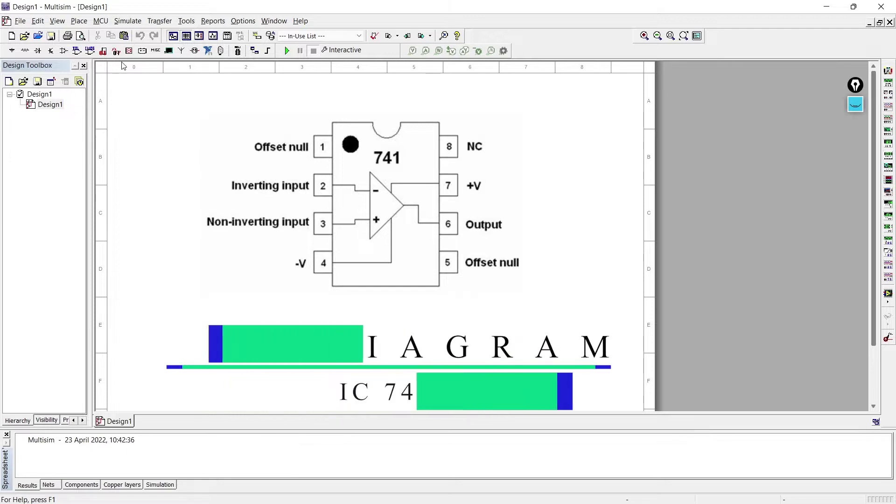
- Find the 741 in the OPAMP family of the Analog group and place it on the sheet
left_click(63, 51)
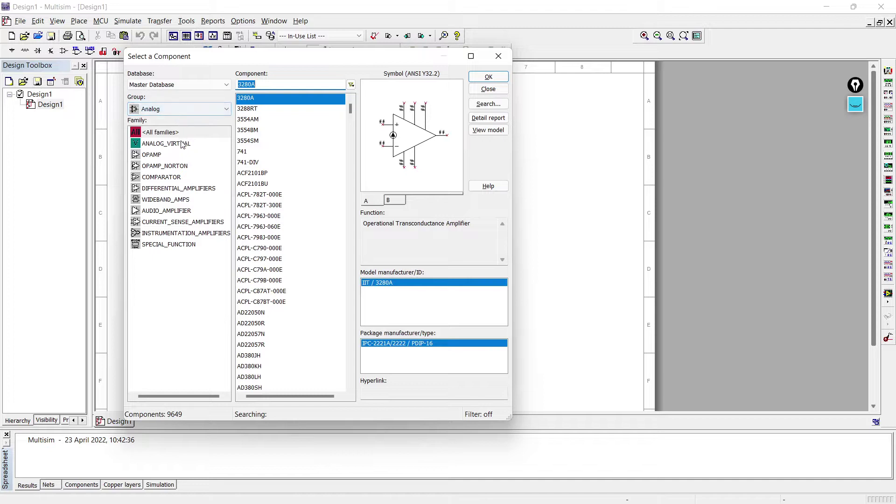
left_click(153, 156)
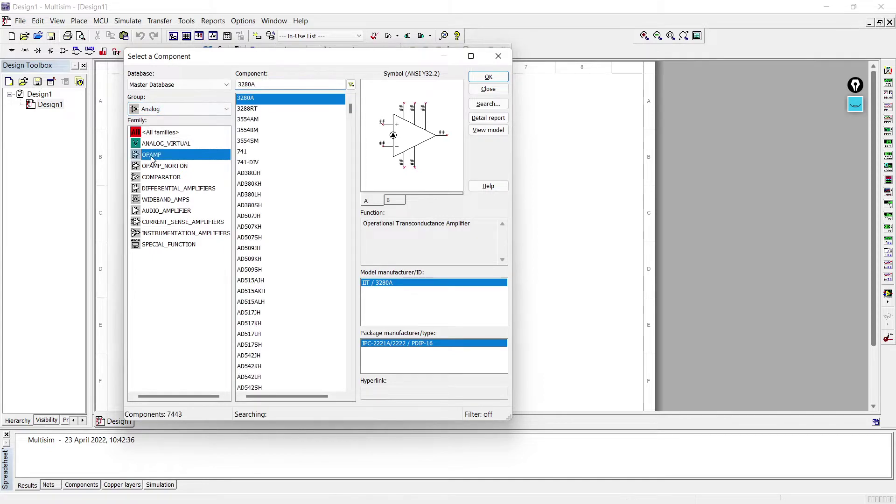
left_click(262, 83)
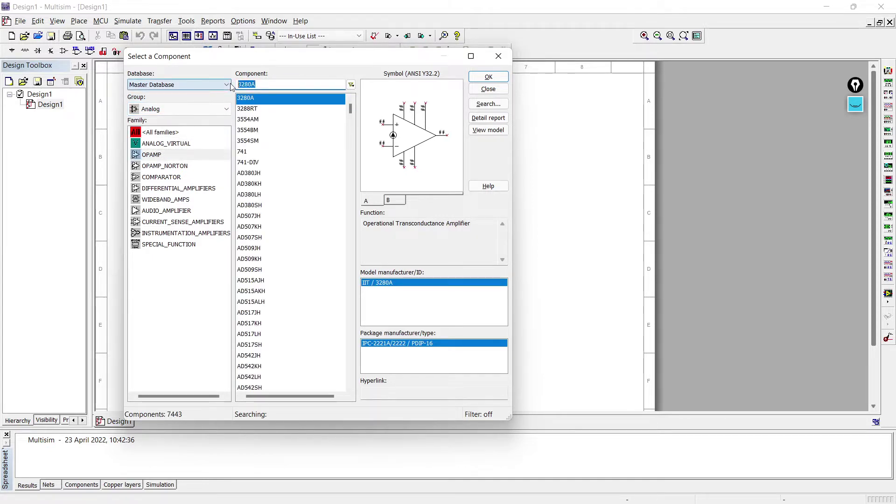
type("741")
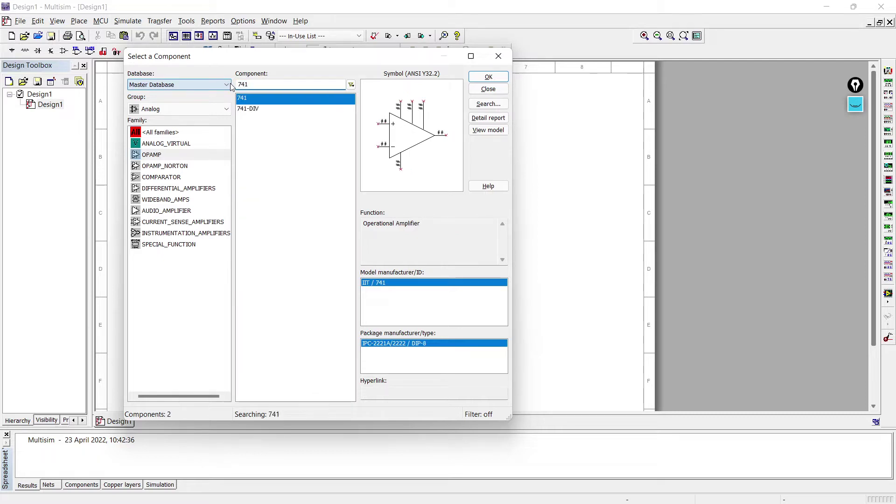
left_click(256, 98)
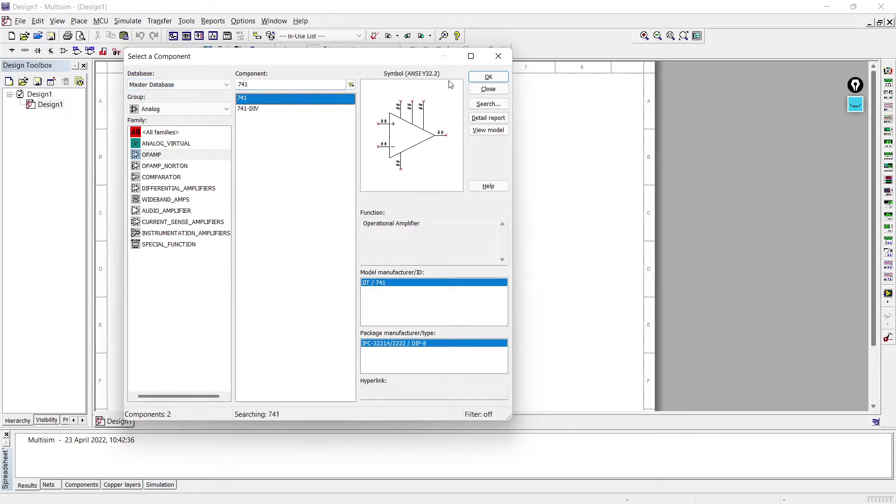
left_click(488, 77)
left_click(269, 222)
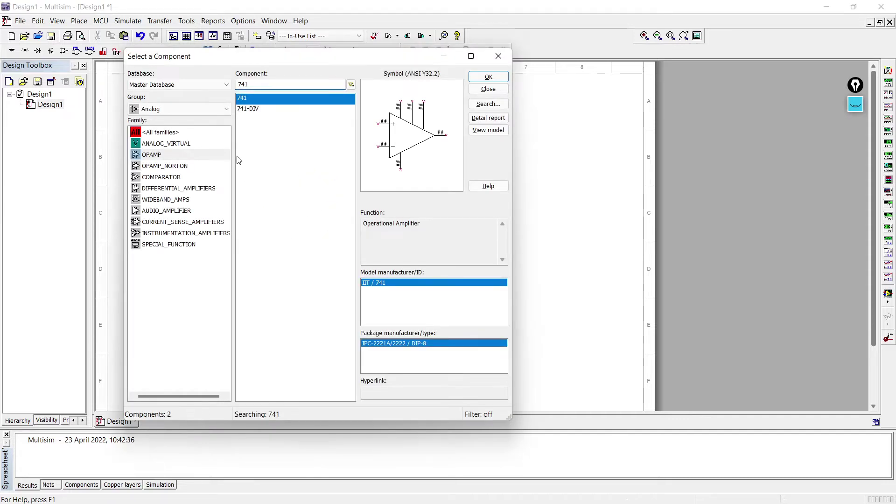
left_click(212, 107)
left_click(179, 146)
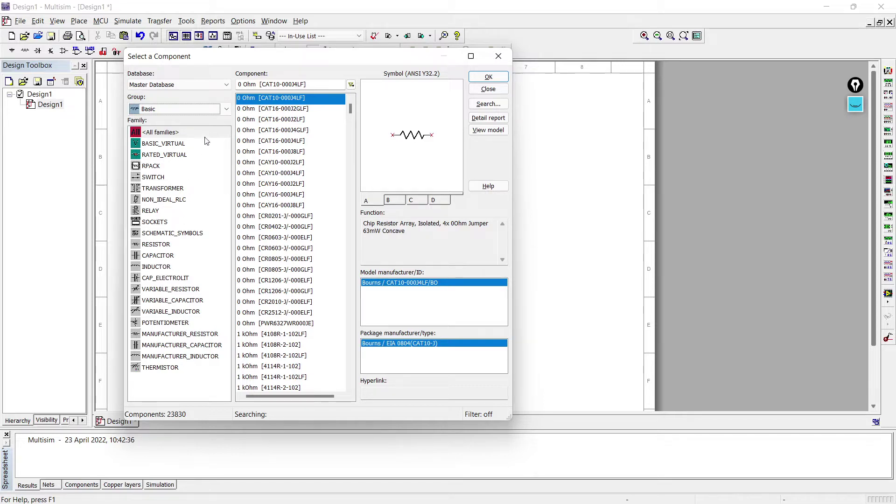
left_click(212, 110)
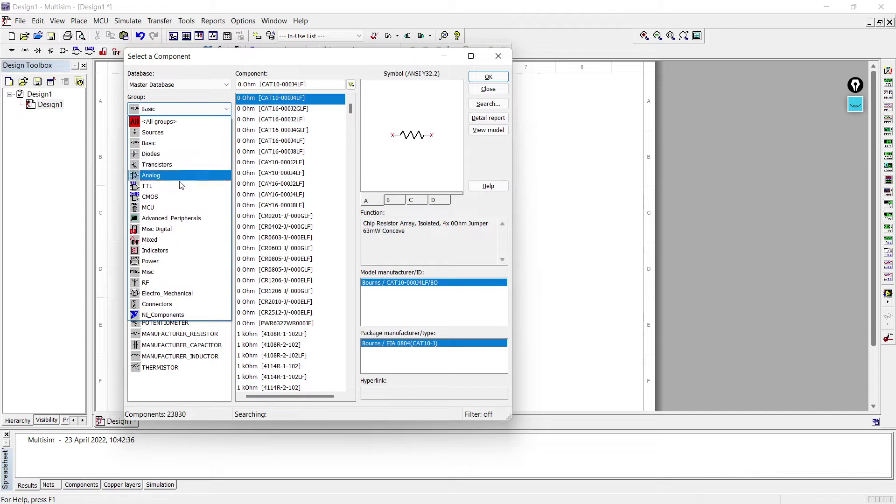
left_click(176, 252)
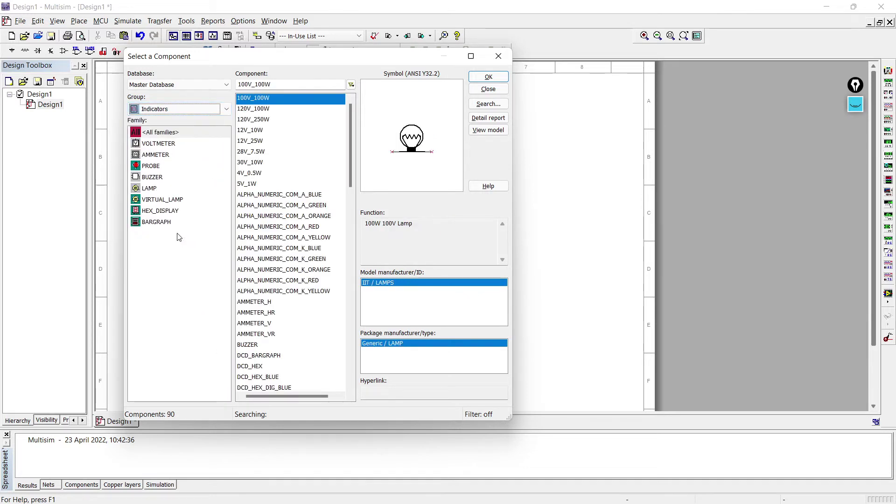
left_click(154, 167)
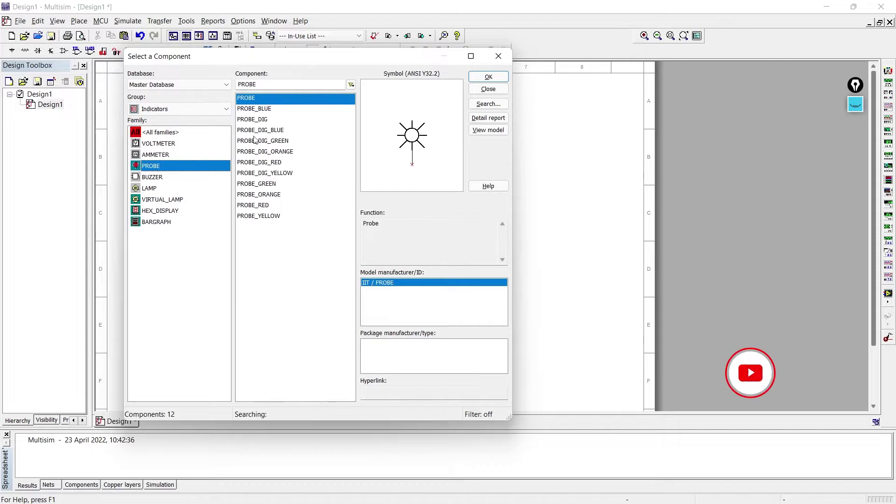
key("Tab")
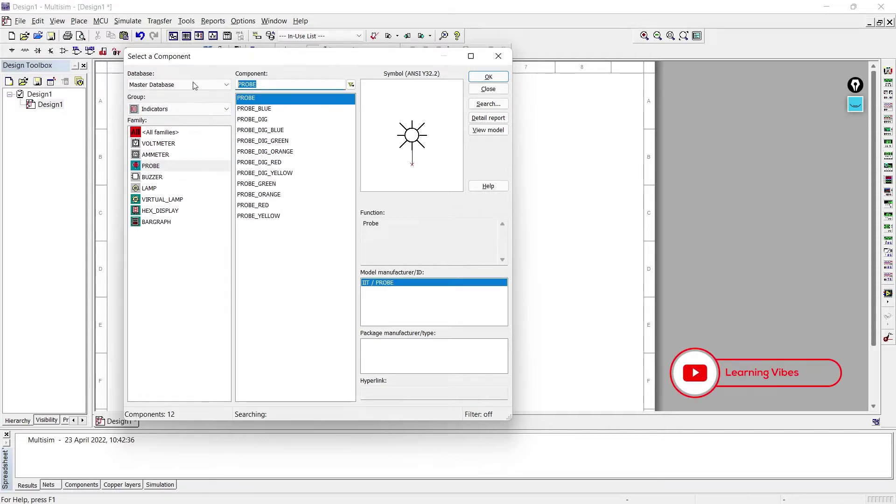
key("BackSpace")
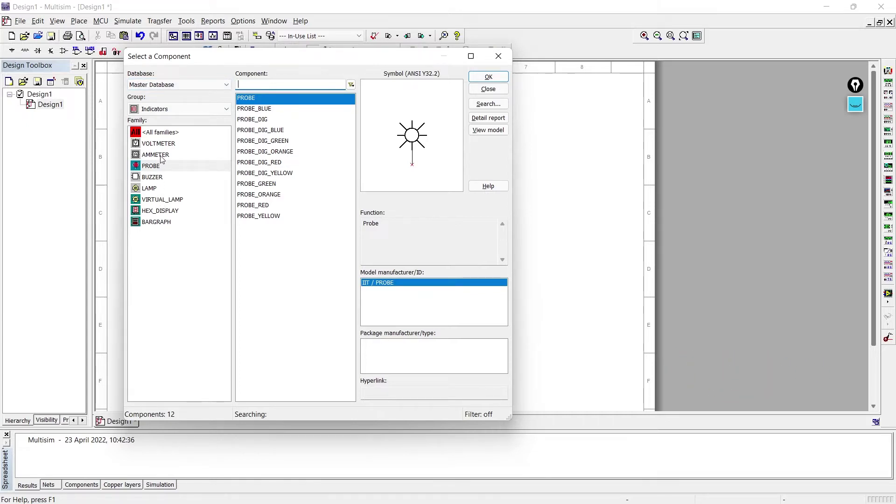
- Place an LED_red from the LED family of the Diodes group to the right of the op-amp
left_click(224, 109)
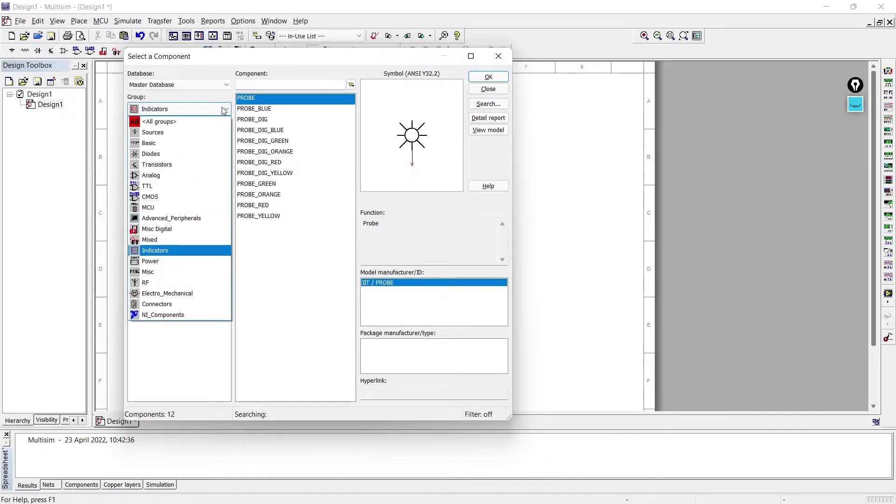
left_click(187, 154)
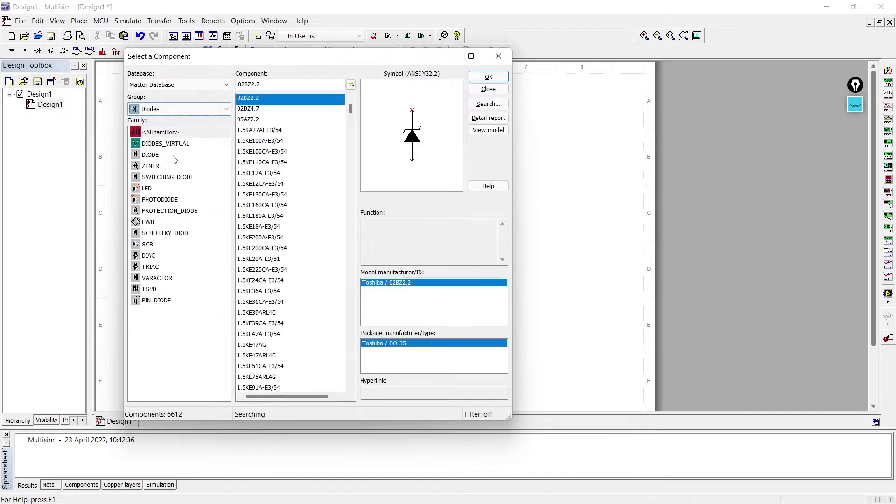
left_click(154, 189)
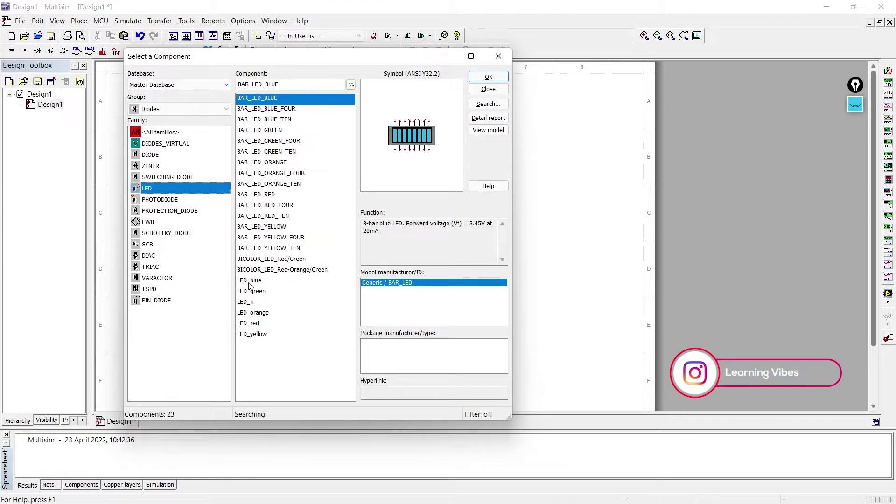
left_click(254, 324)
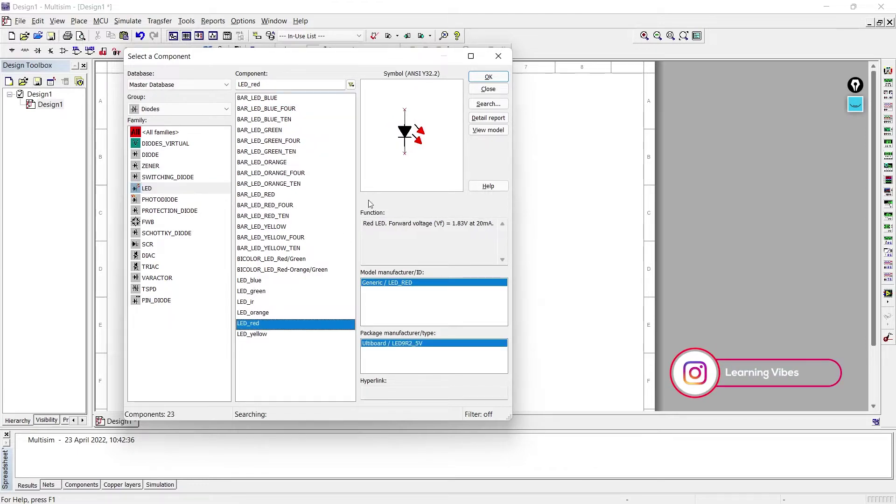
left_click(488, 76)
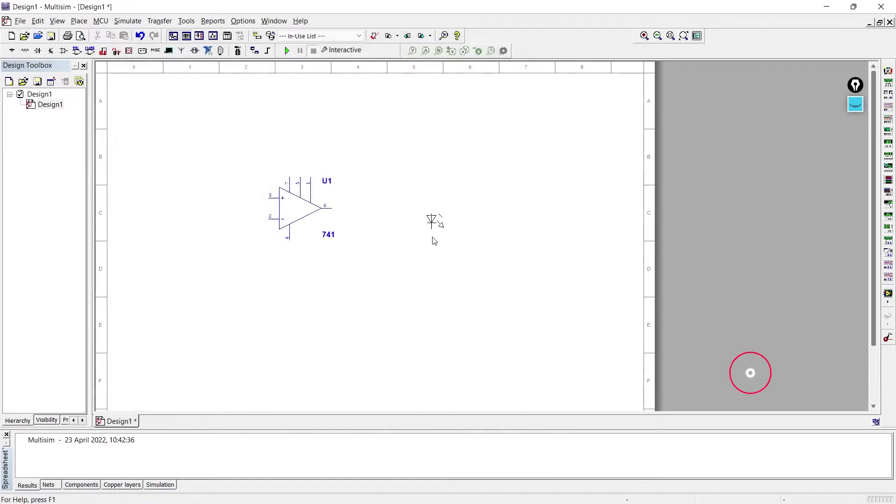
left_click(405, 246)
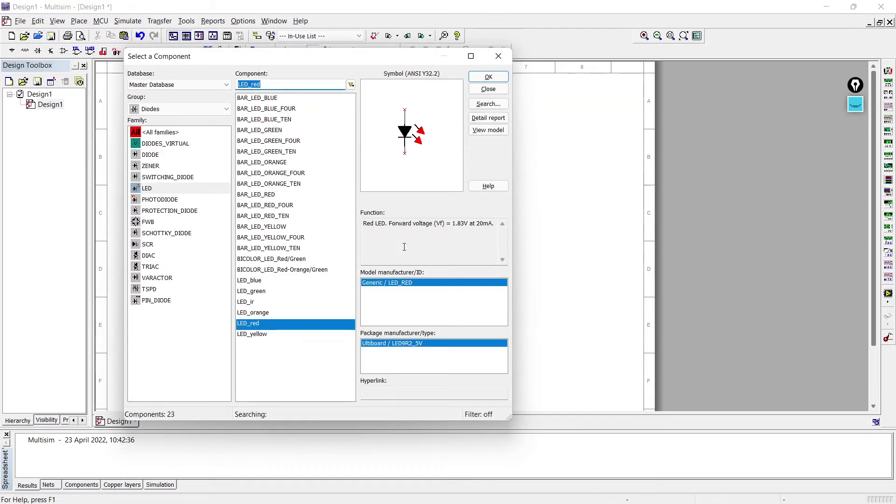
- Place a 1k resistor from the RESISTOR family of the Basic group just above the LED
left_click(214, 110)
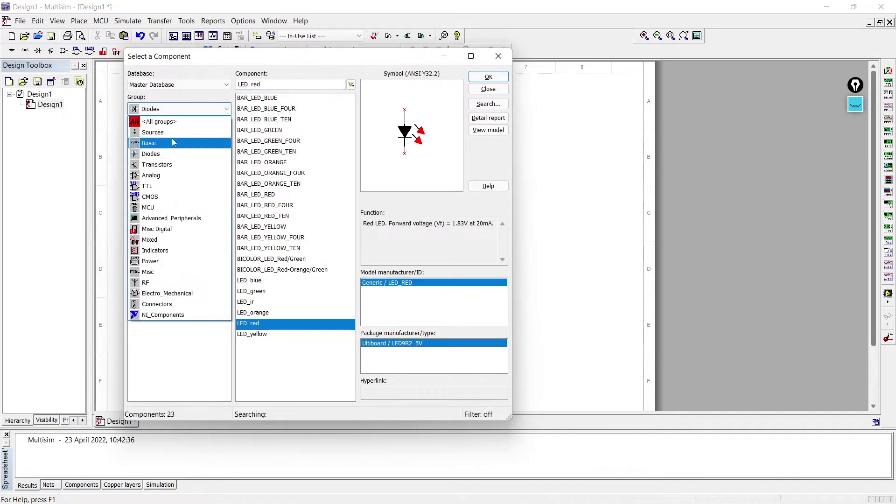
left_click(166, 143)
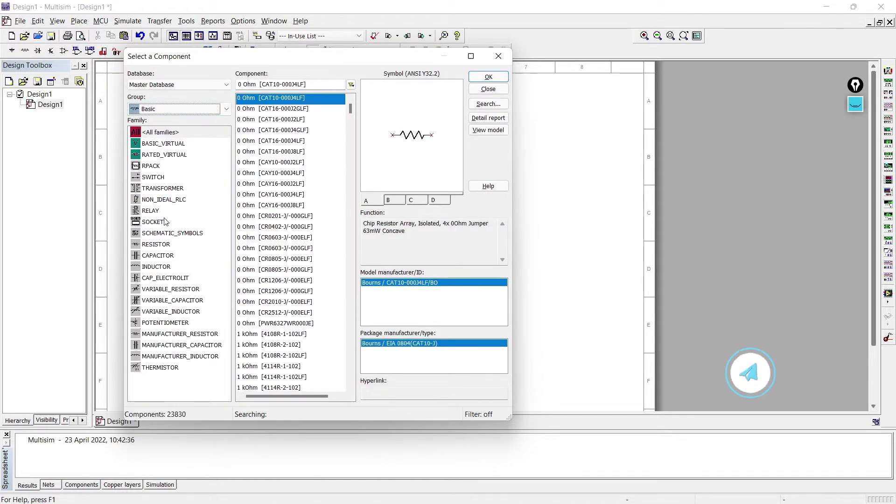
left_click(158, 246)
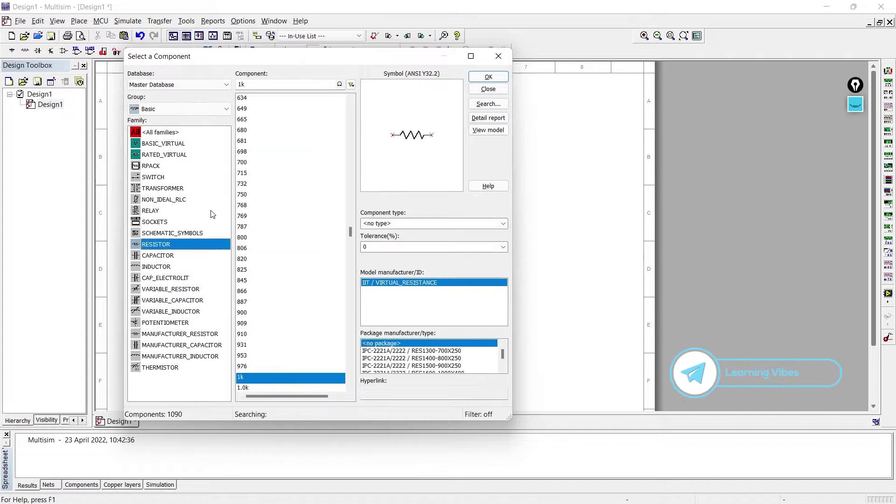
left_click(489, 76)
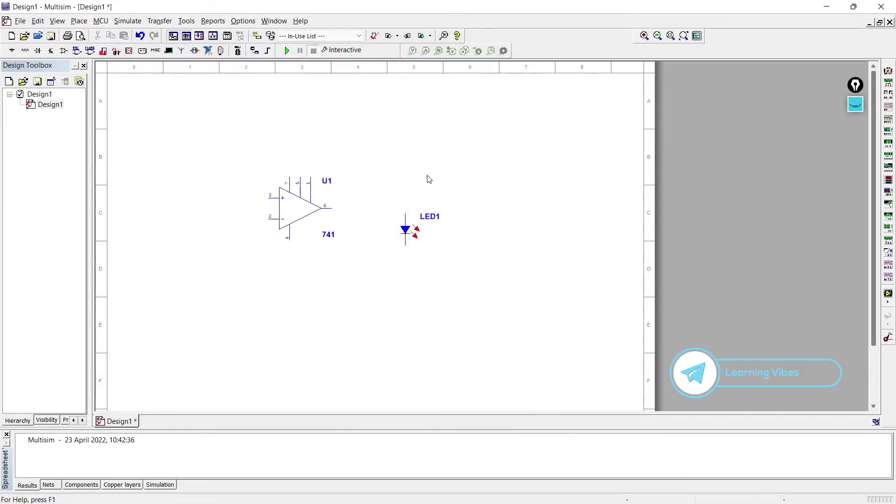
left_click(378, 195)
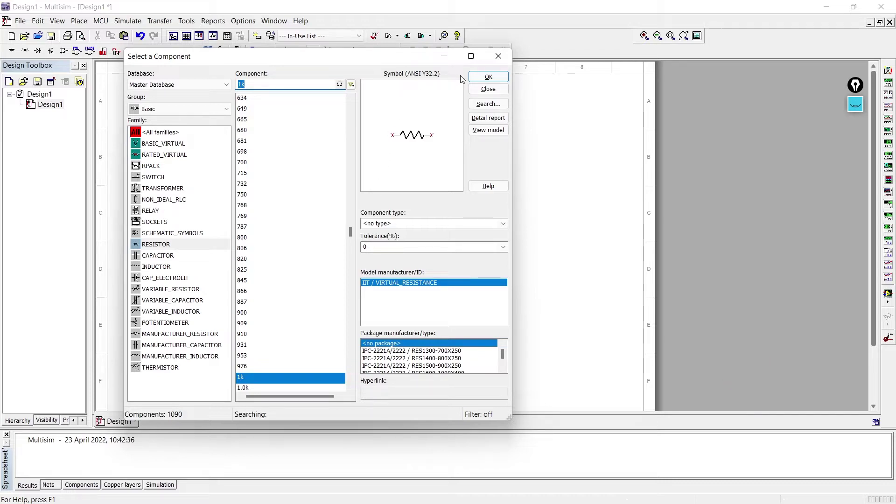
- Place two DC_POWER sources from the POWER_SOURCES family of the Sources group to the left of the op-amp
left_click(217, 109)
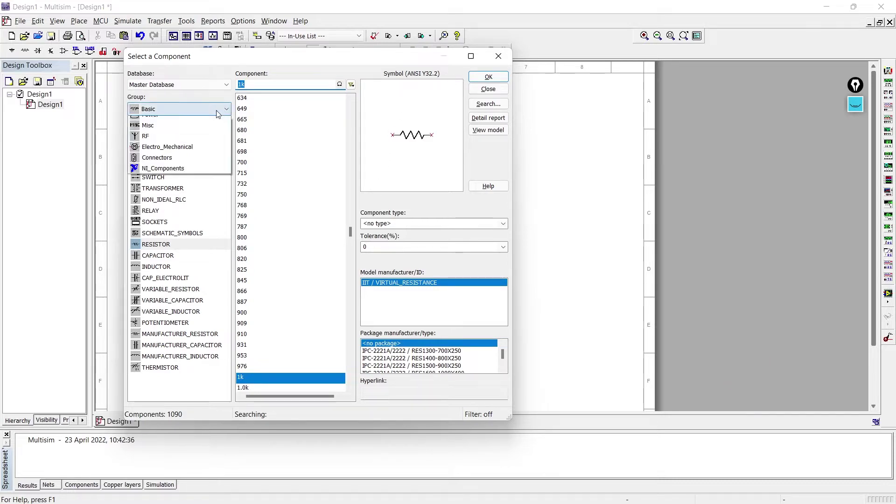
left_click(171, 133)
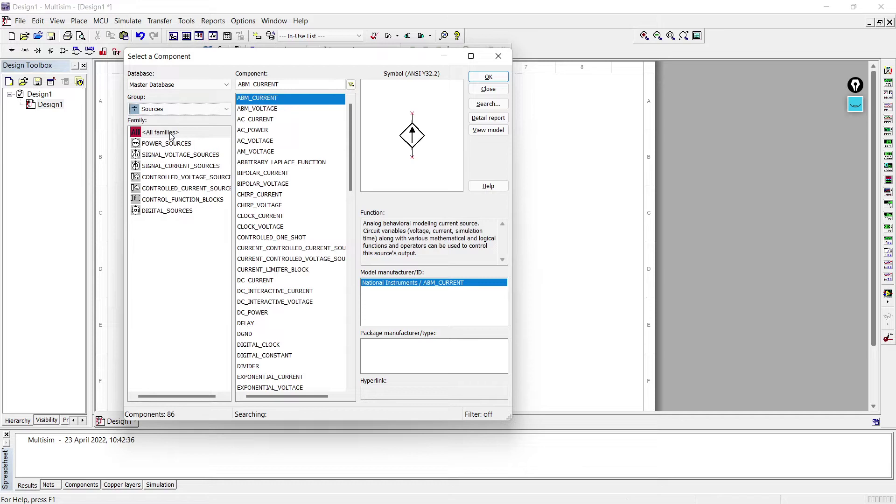
left_click(165, 144)
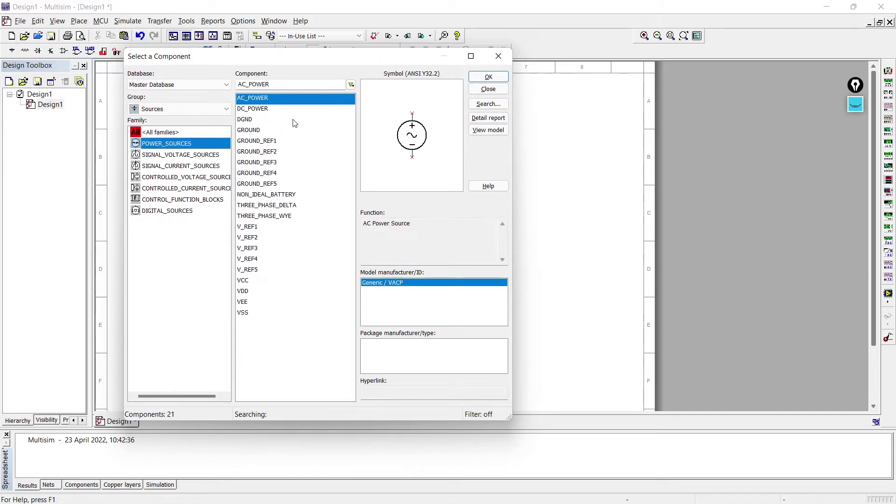
left_click(256, 109)
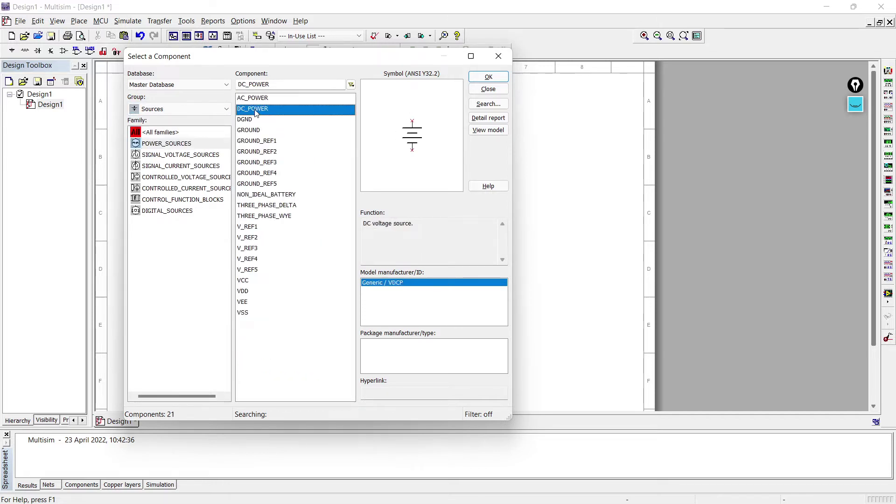
left_click(490, 76)
left_click(205, 219)
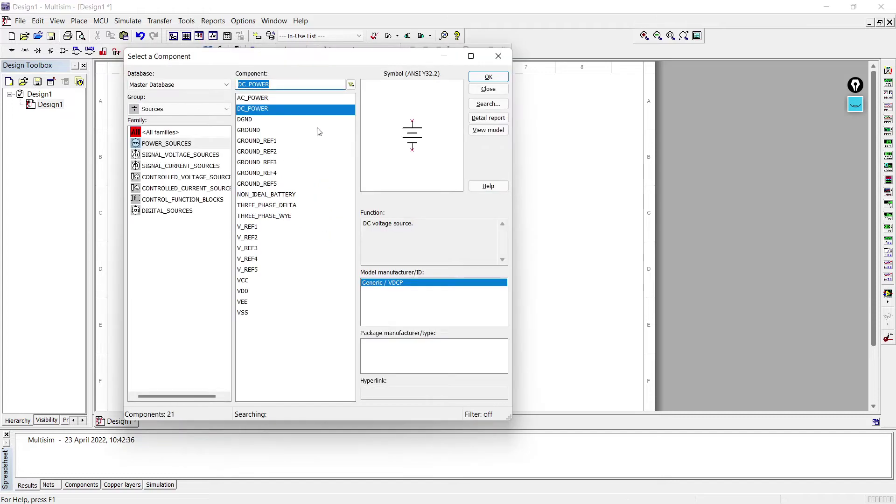
left_click(471, 80)
left_click(227, 261)
- Place a VCC supply above the op-amp and a VEE supply below it, and close the component browser
left_click(249, 285)
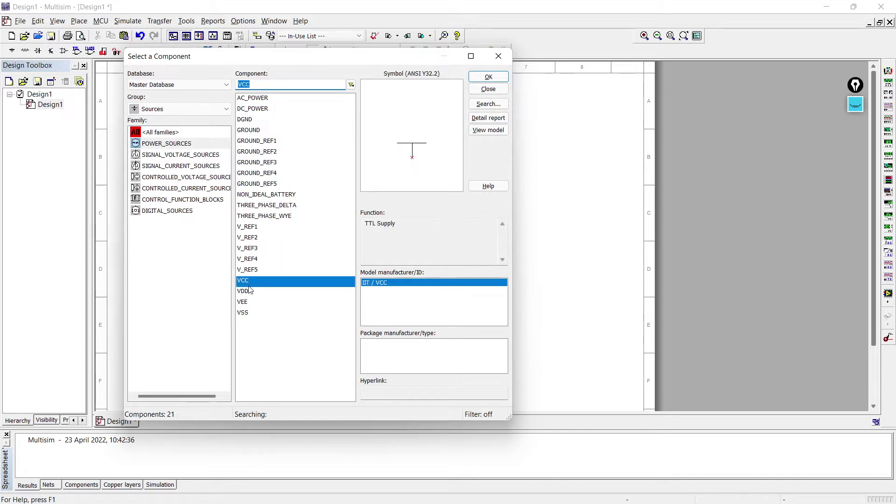
left_click(488, 76)
left_click(303, 136)
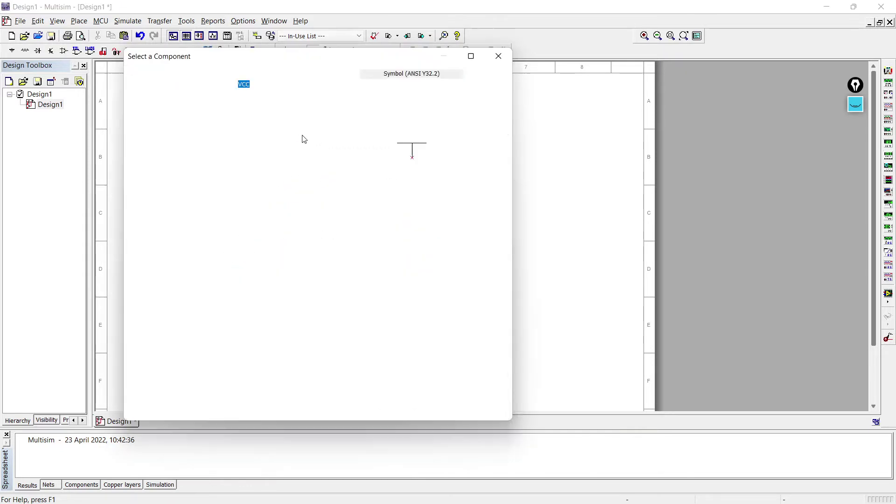
left_click(243, 302)
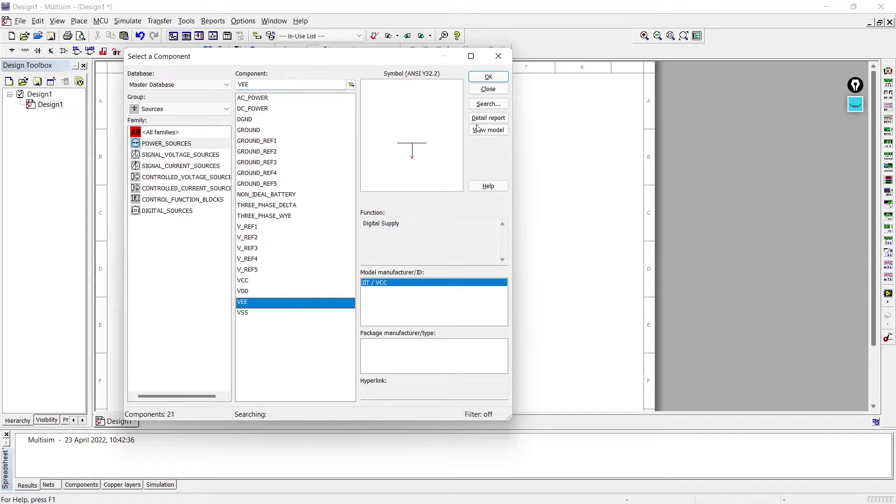
left_click(488, 77)
left_click(301, 291)
left_click(495, 61)
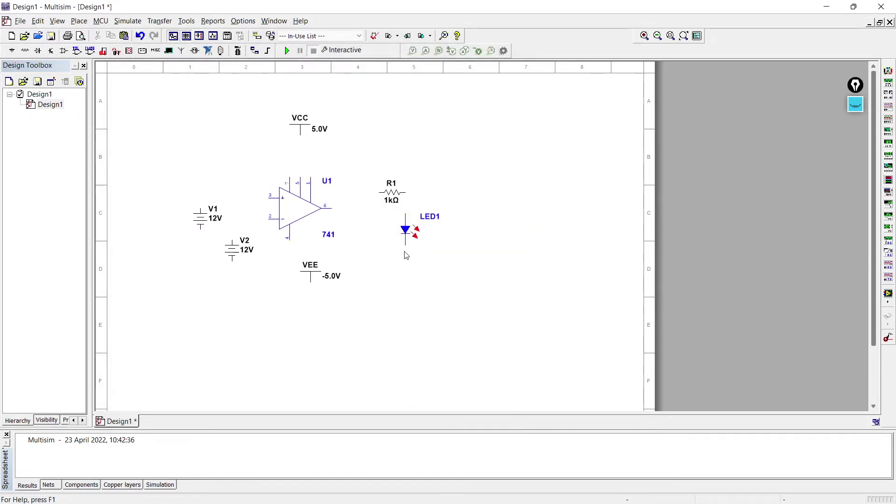
- Place two GROUND symbols below the DC sources and close the component browser
left_click(12, 51)
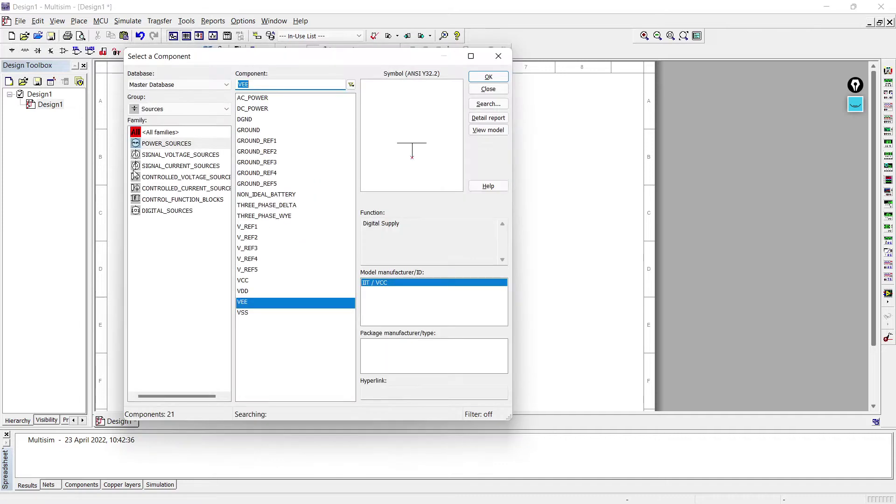
left_click(255, 132)
left_click(488, 77)
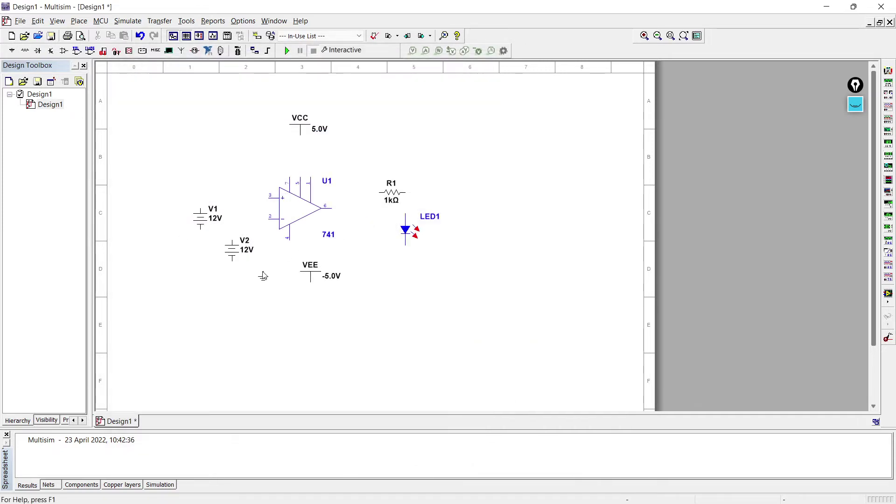
left_click(229, 306)
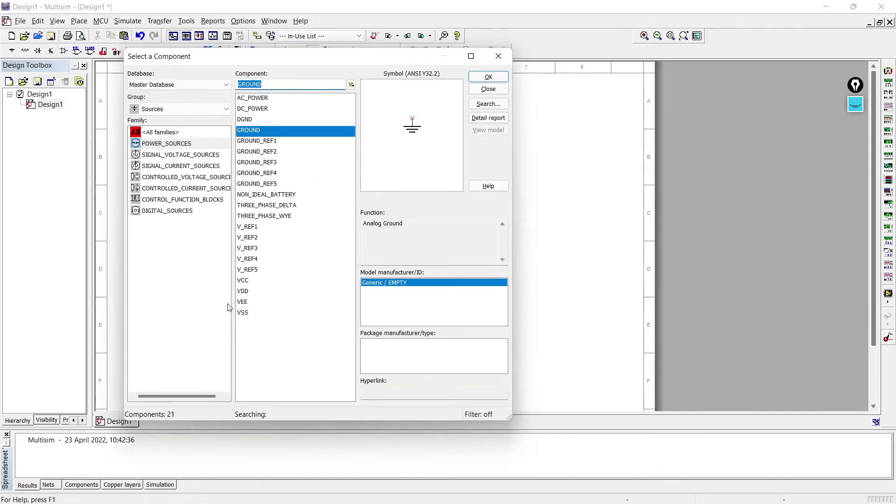
left_click(498, 56)
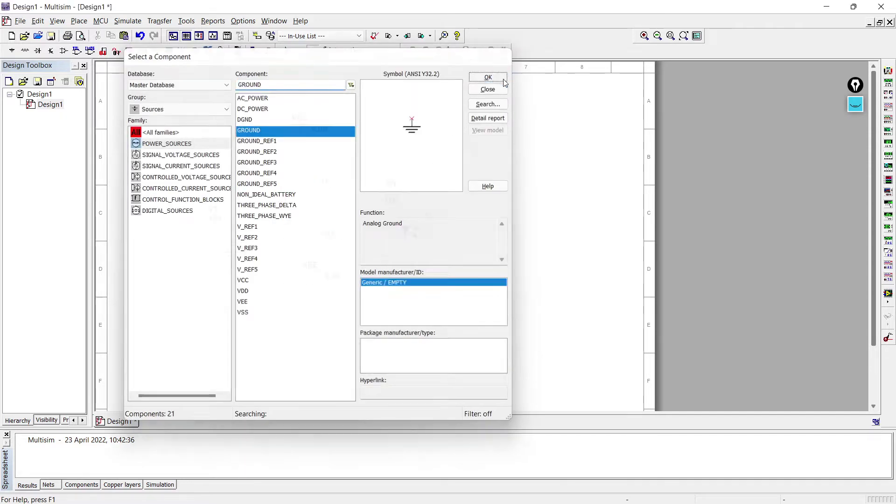
- Move the op-amp up so pin 7 lines up under VCC, and wire VCC to pin 7
left_click_drag(275, 221, 286, 195)
left_click(299, 123)
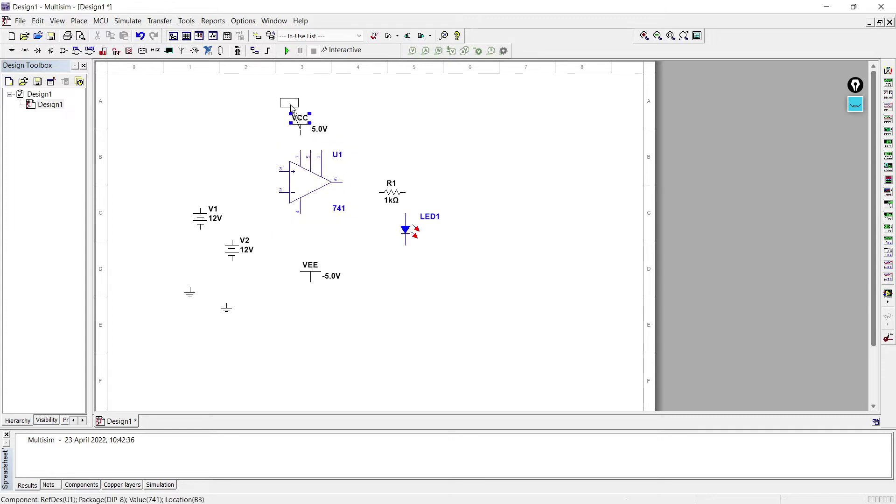
left_click(284, 73)
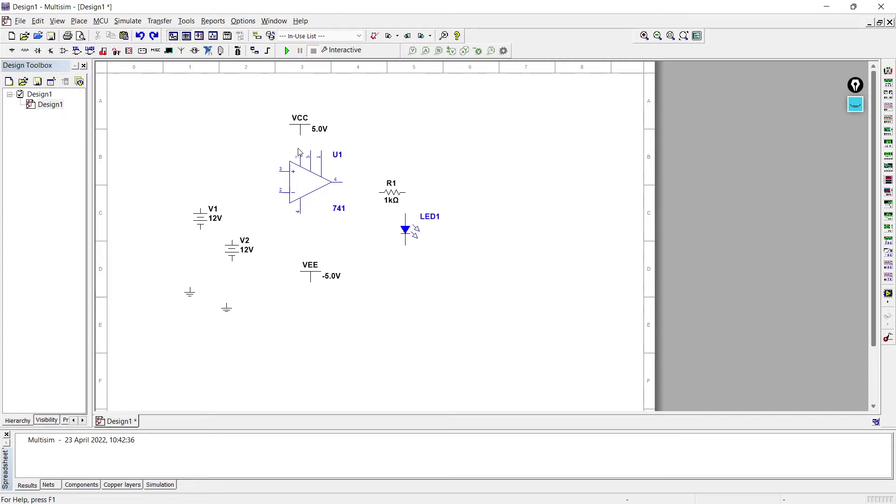
left_click_drag(300, 134, 300, 151)
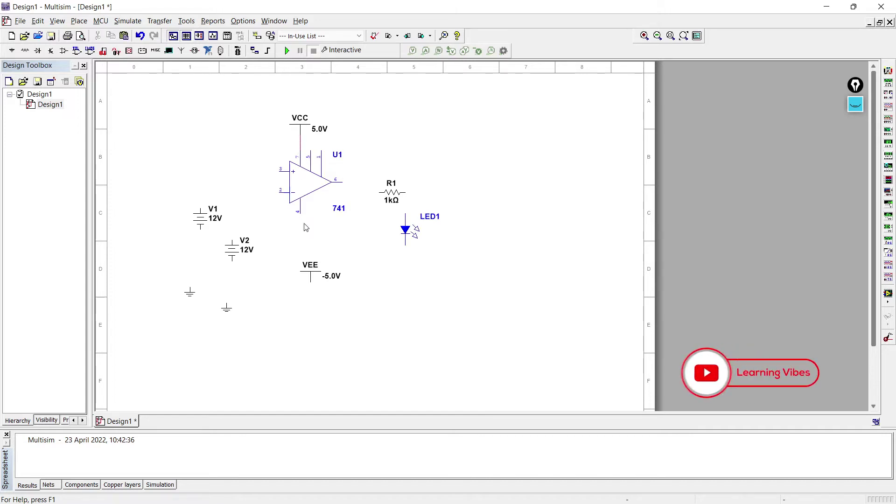
- Rotate VEE 180 degrees, wire it to pin 4 of the op-amp, and move it directly below that pin
left_click(310, 269)
left_click(312, 278)
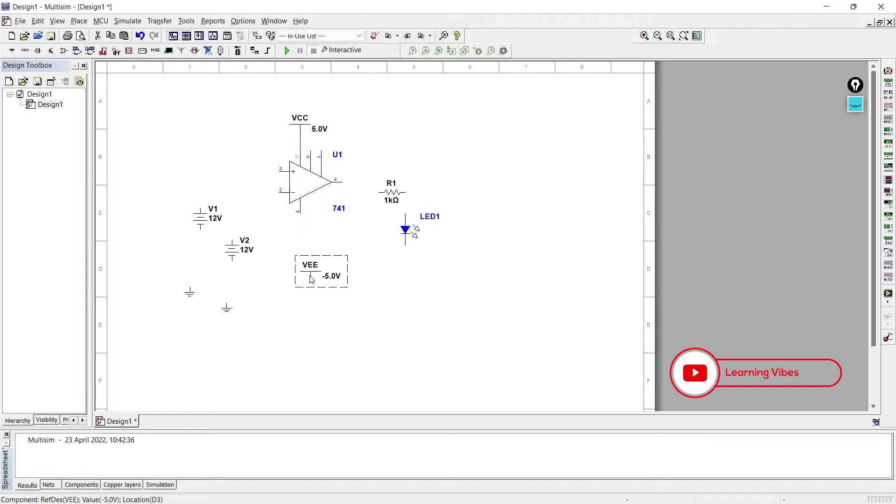
key("ctrl+r")
key("ctrl+r")
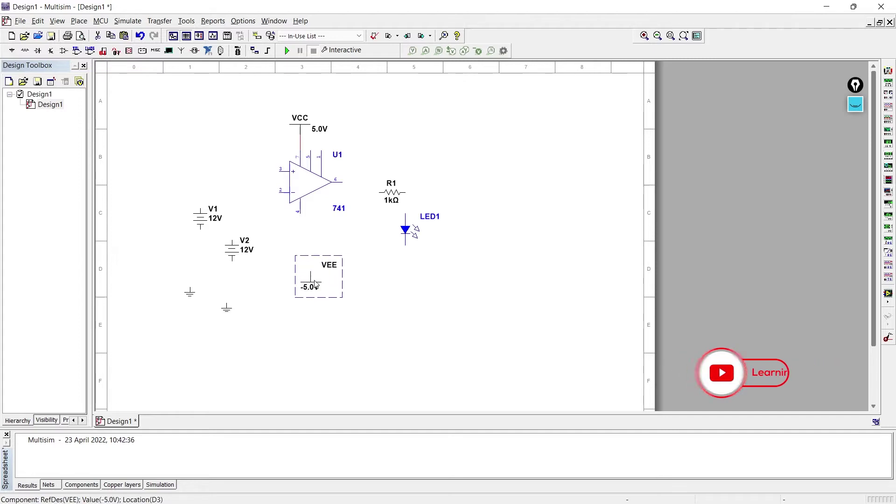
left_click(306, 252)
left_click(300, 215)
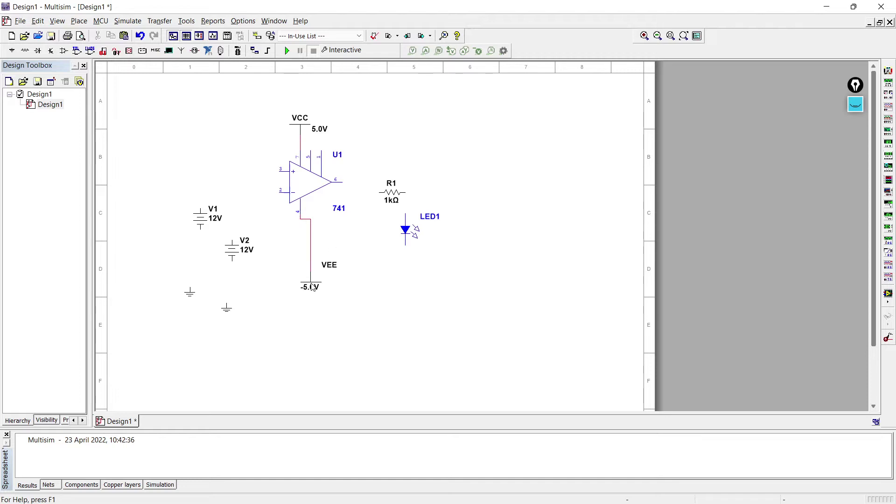
left_click_drag(311, 287, 303, 250)
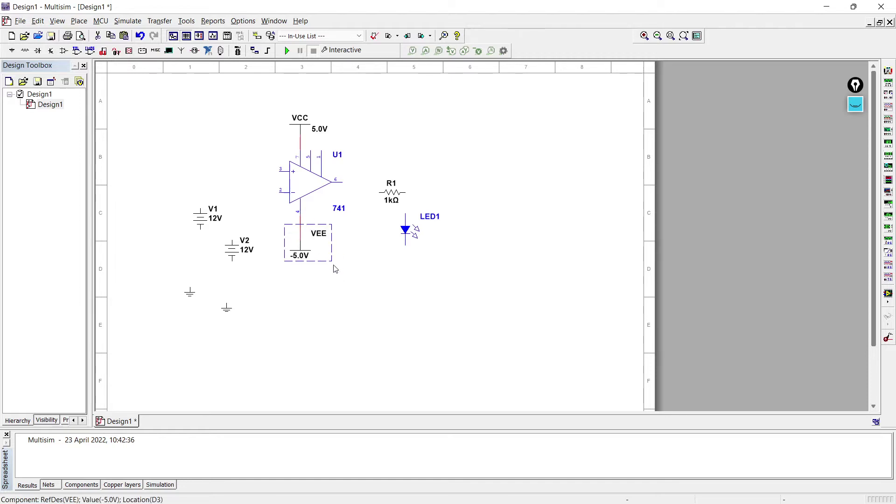
left_click(369, 267)
- Reposition V1 and V2 and wire their upper terminals to op-amp pins 3 and 2 respectively
left_click_drag(206, 224, 196, 203)
left_click(190, 186)
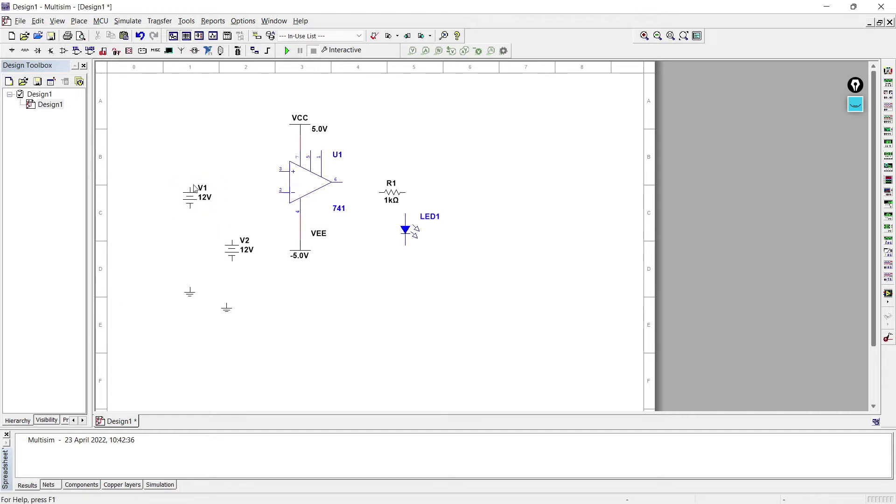
left_click(281, 171)
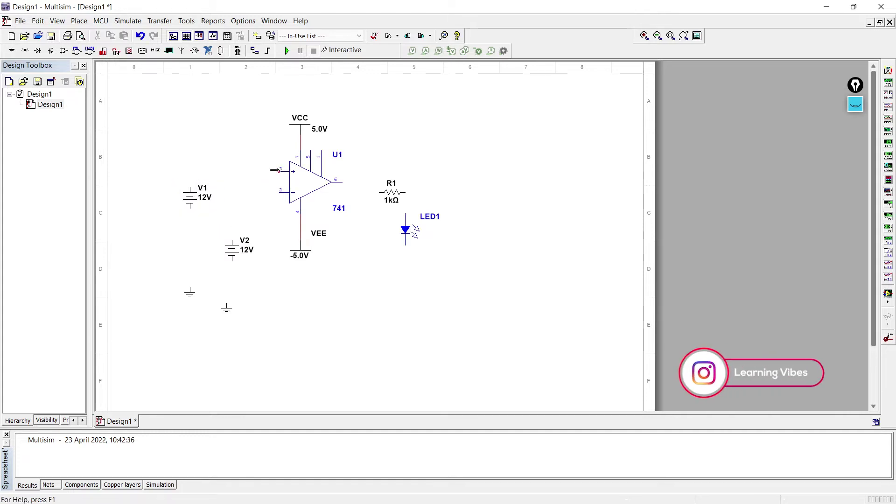
left_click(231, 241)
left_click(278, 192)
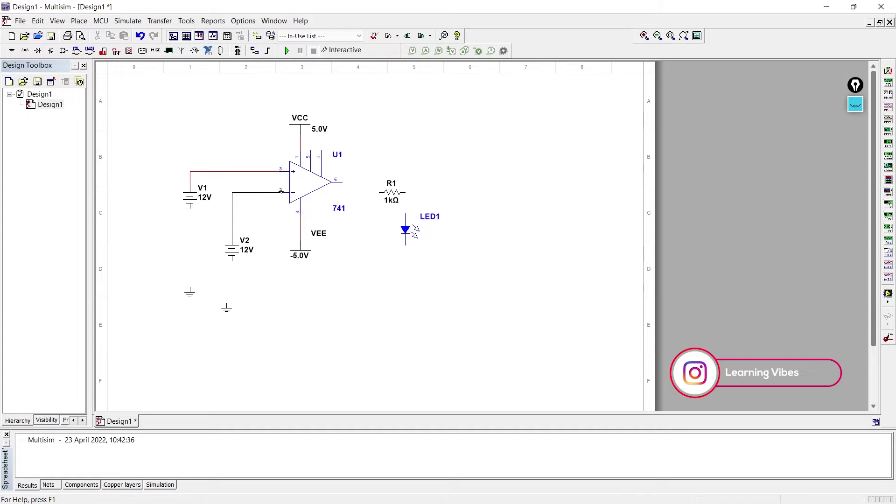
left_click_drag(232, 250, 232, 223)
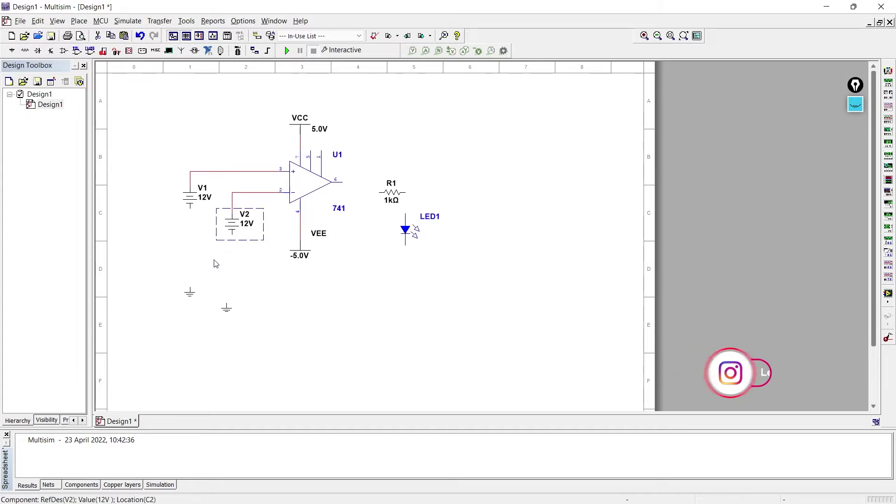
- Move one ground symbol under V1 and the other under V2, and wire each to its source's lower terminal
left_click_drag(190, 299, 191, 247)
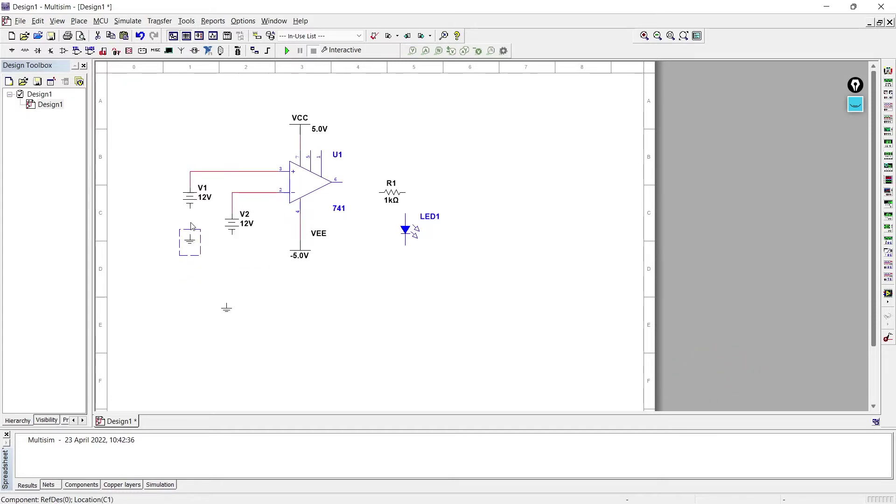
left_click(190, 210)
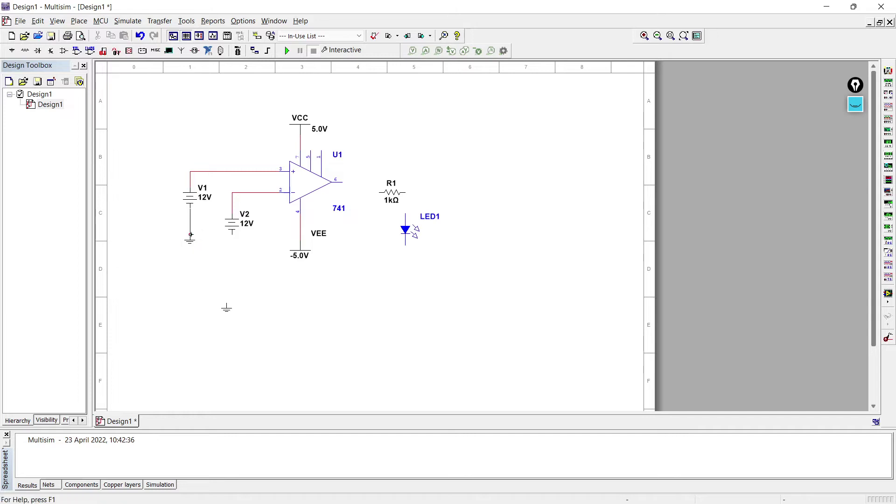
left_click_drag(226, 312, 234, 264)
left_click(233, 254)
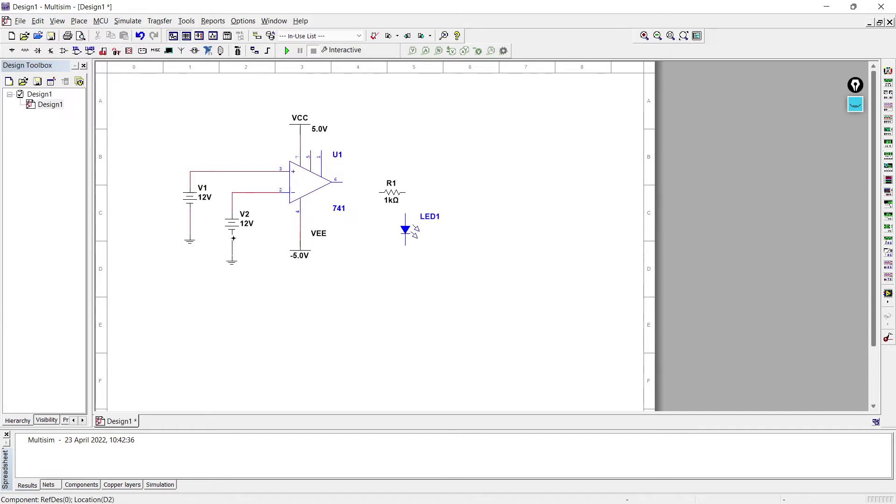
left_click(232, 233)
- Move R1 and LED1 closer to the op-amp, and wire output pin 6 through R1 to the LED's anode
left_click_drag(385, 199, 364, 190)
left_click_drag(417, 213, 410, 207)
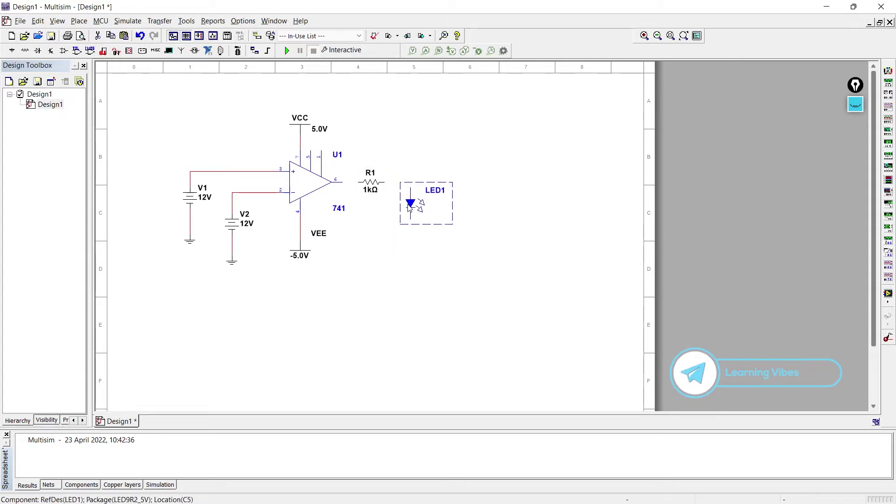
left_click(341, 181)
left_click(359, 181)
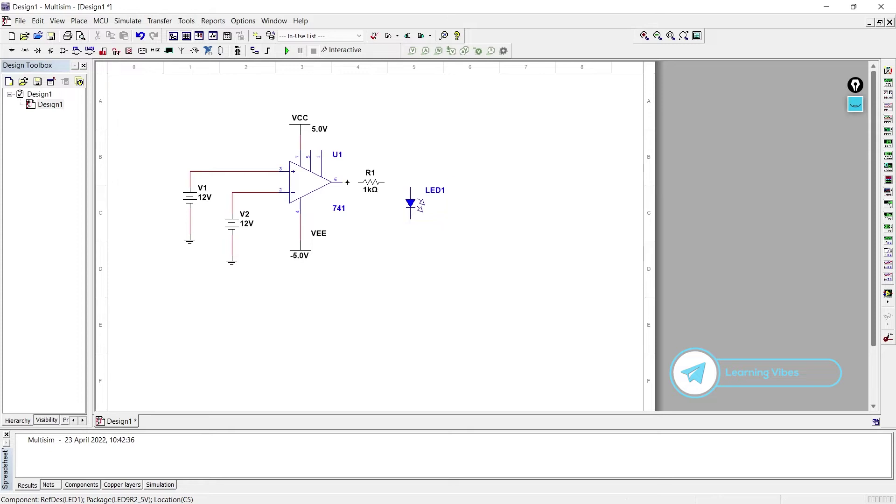
left_click(385, 181)
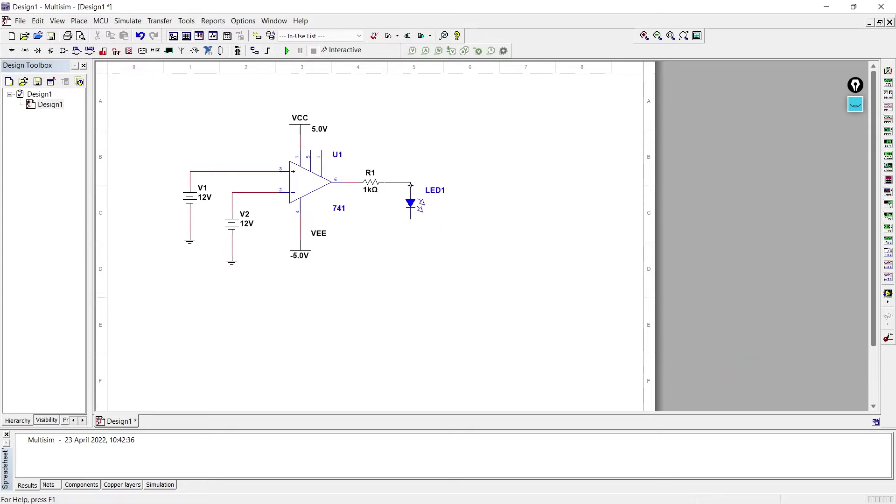
left_click(410, 183)
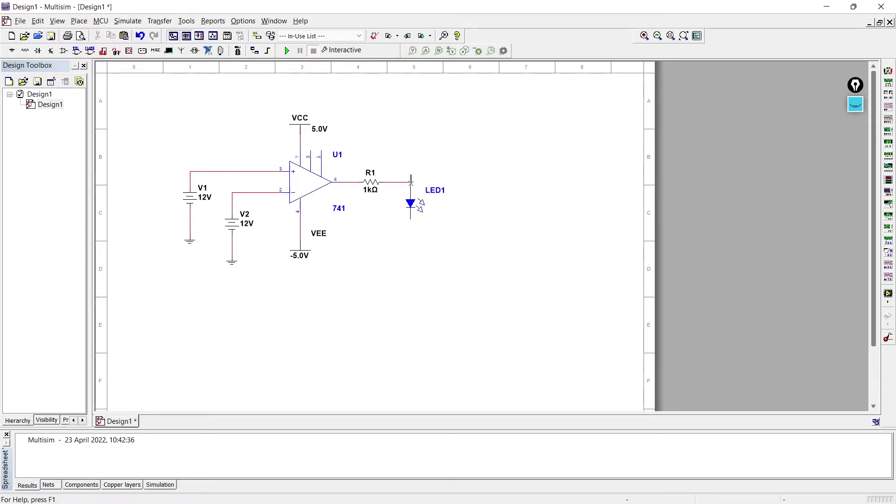
- Paste a copy of the ground symbol below LED1 and wire it to the LED's cathode
left_click(235, 265)
key("ctrl+v")
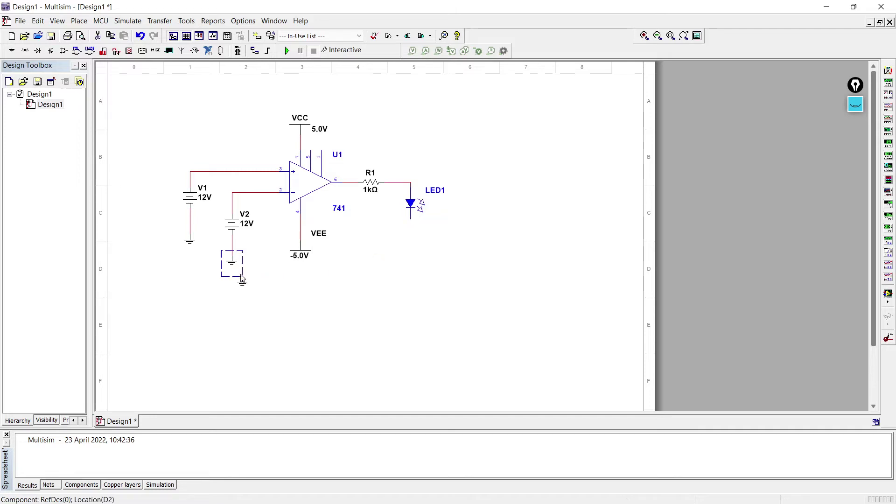
left_click(410, 247)
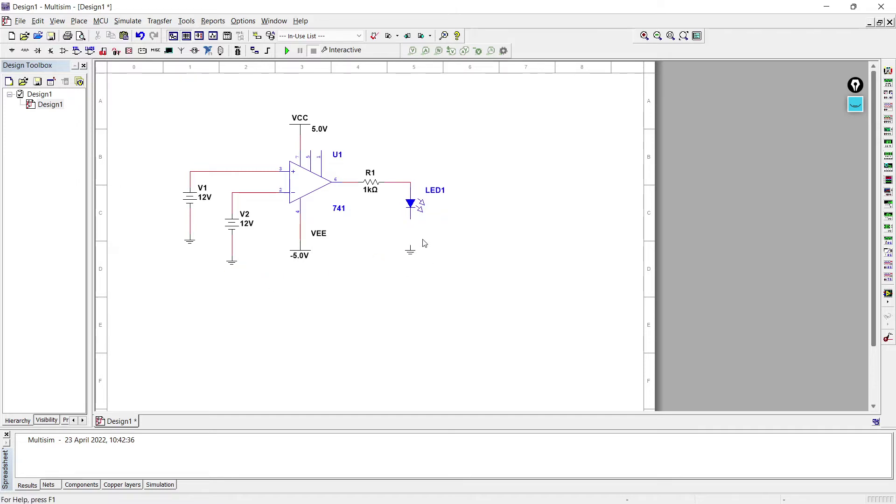
left_click(411, 245)
left_click(411, 218)
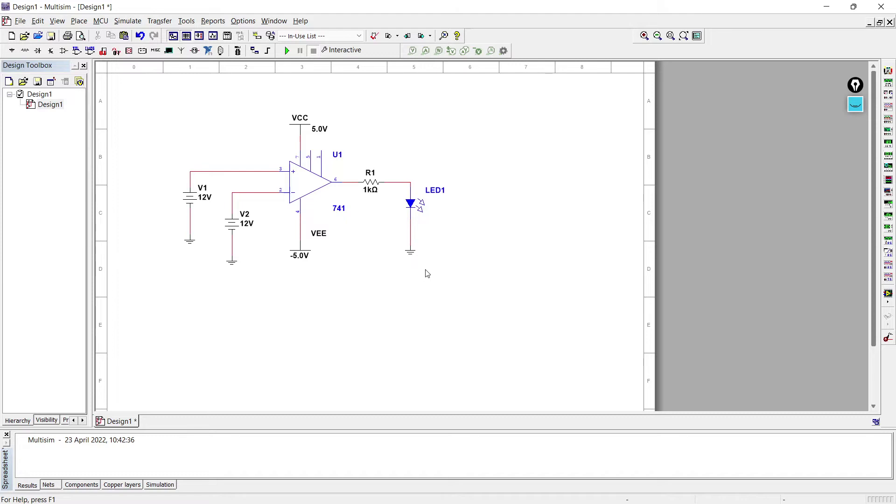
- Set R1's resistance to 500 Ω
double_click(371, 184)
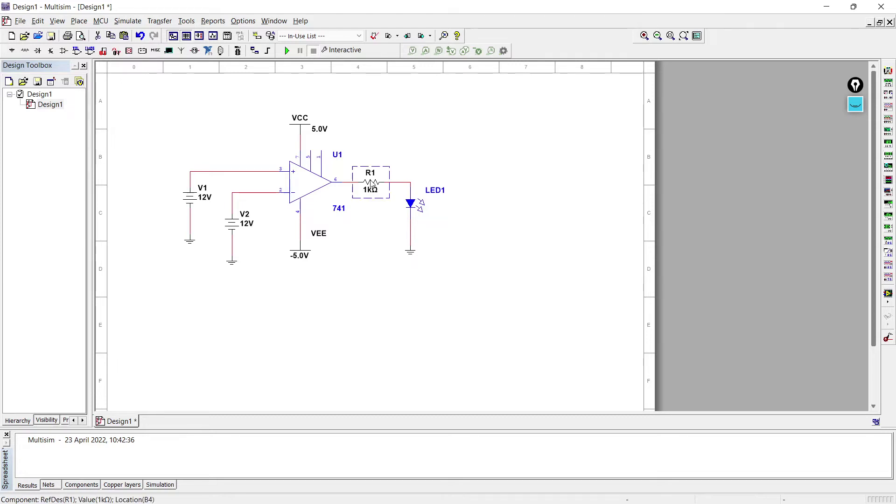
type("500")
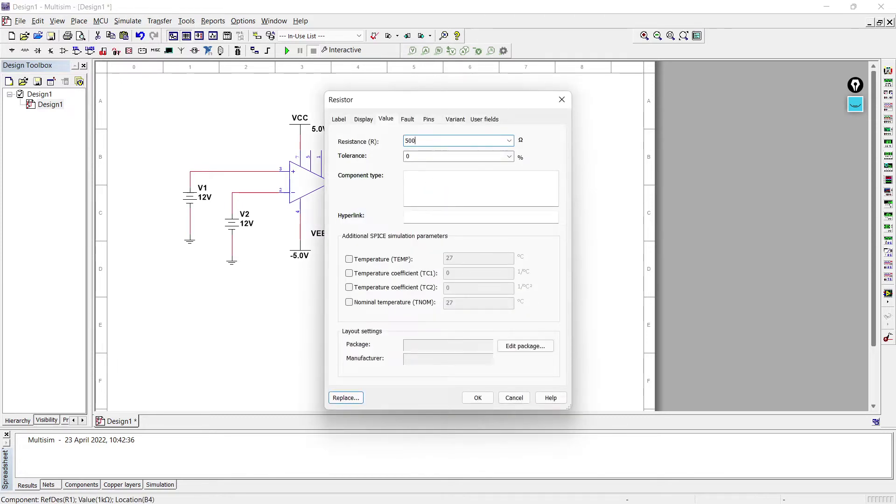
key("Return")
- Set the op-amp's VCC supply to 12 V and its VEE supply to -12 V
double_click(300, 125)
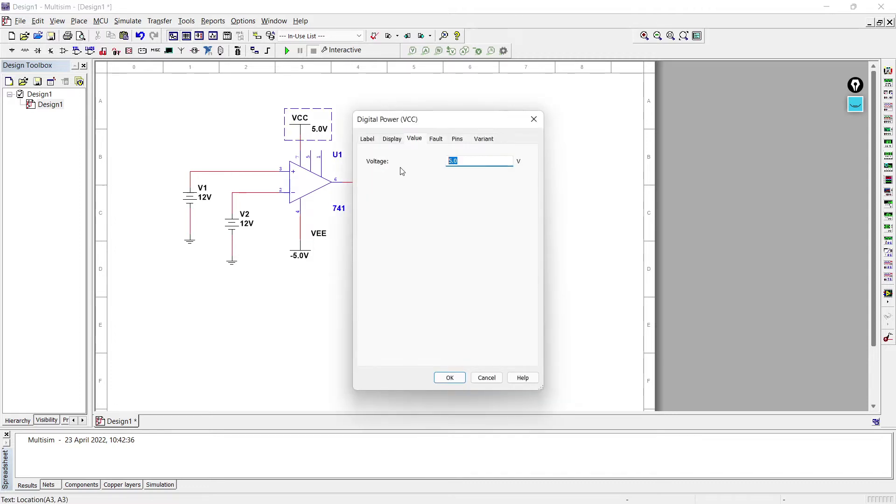
type("12")
left_click(457, 381)
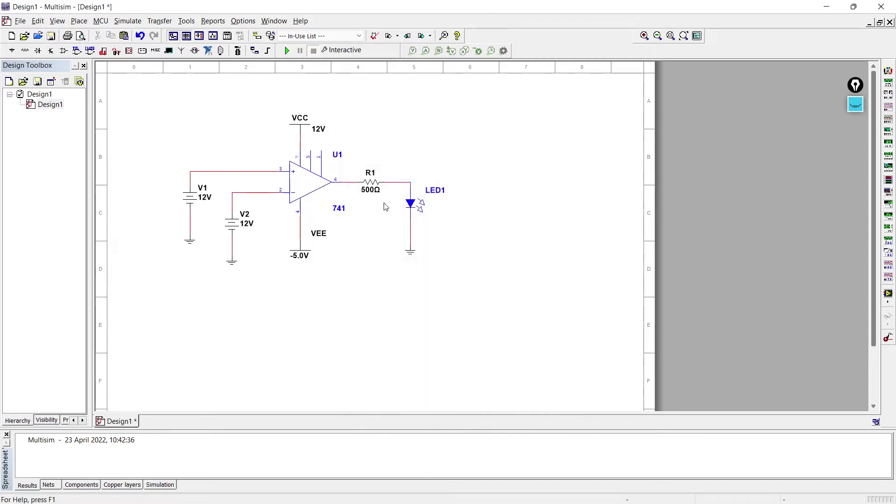
double_click(303, 263)
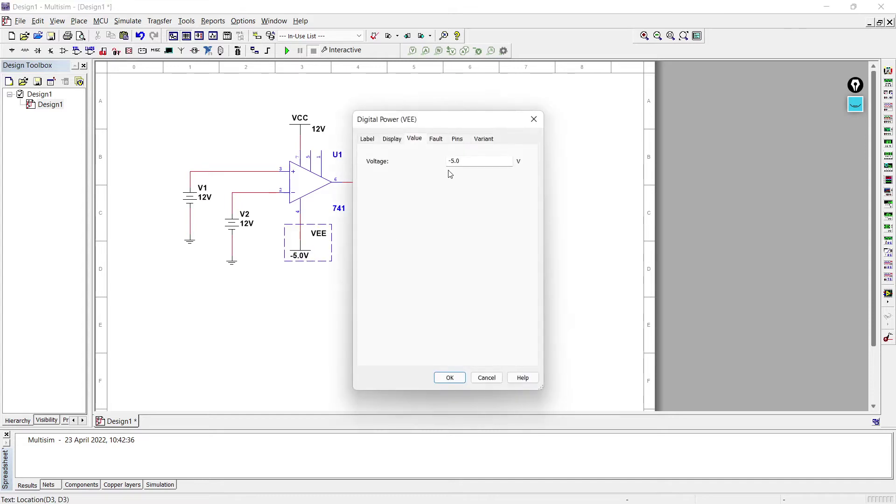
left_click_drag(460, 162, 456, 161)
key("Return")
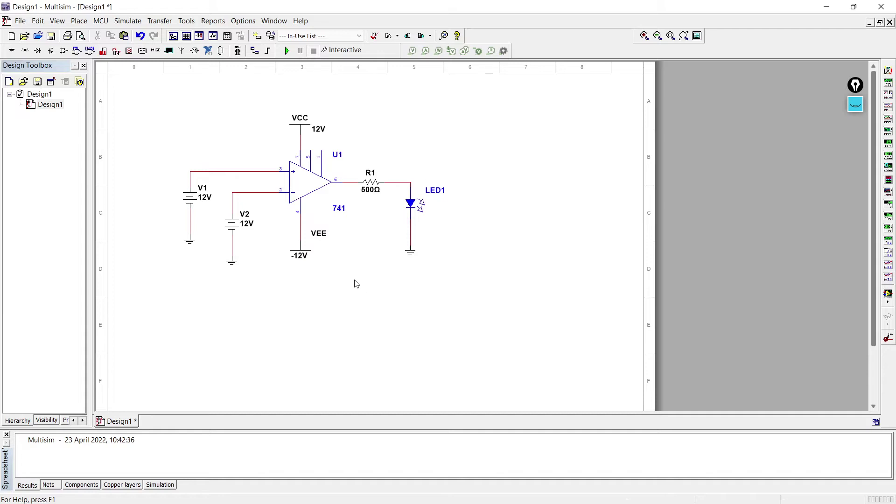
- Set input source V1 to 2 V and input source V2 to 4 V
double_click(197, 203)
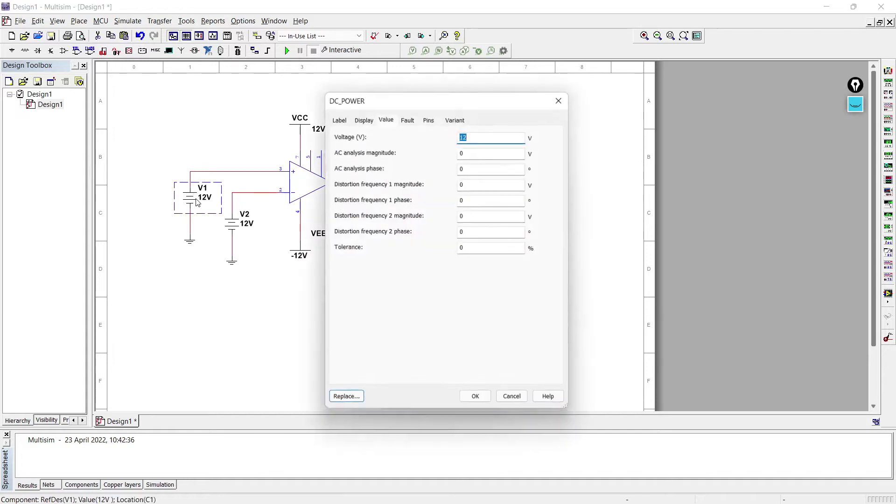
type("2")
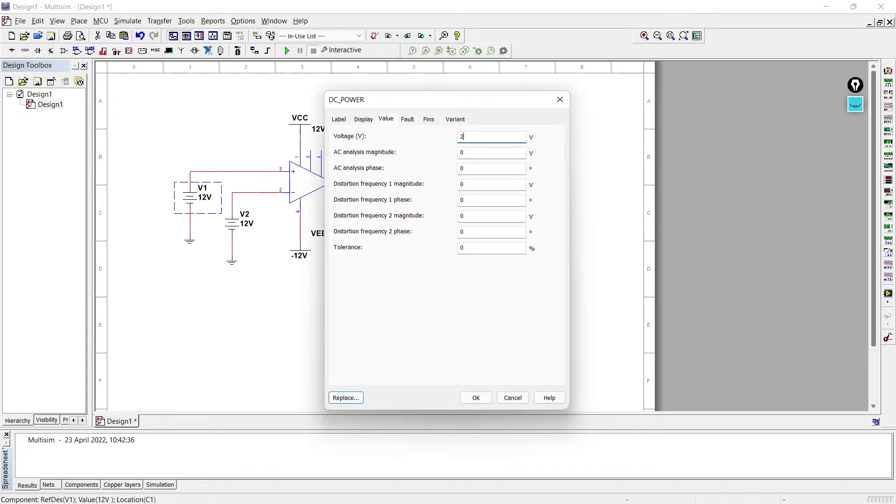
left_click(476, 398)
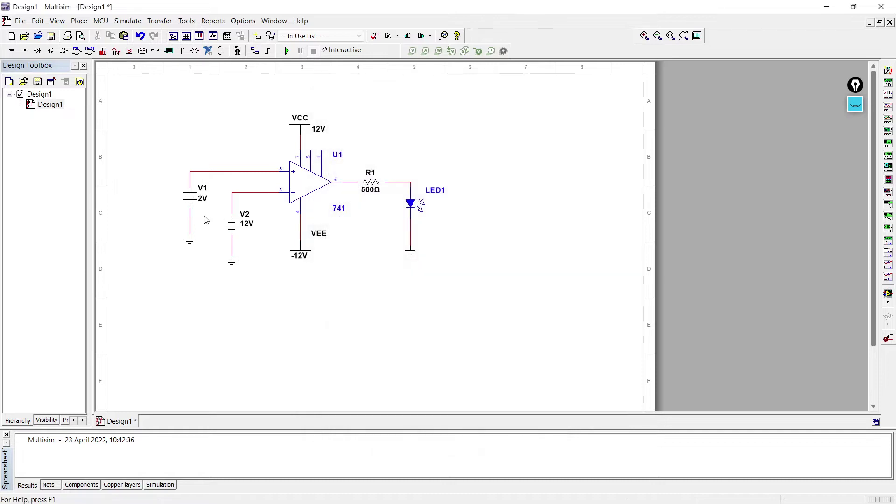
double_click(247, 227)
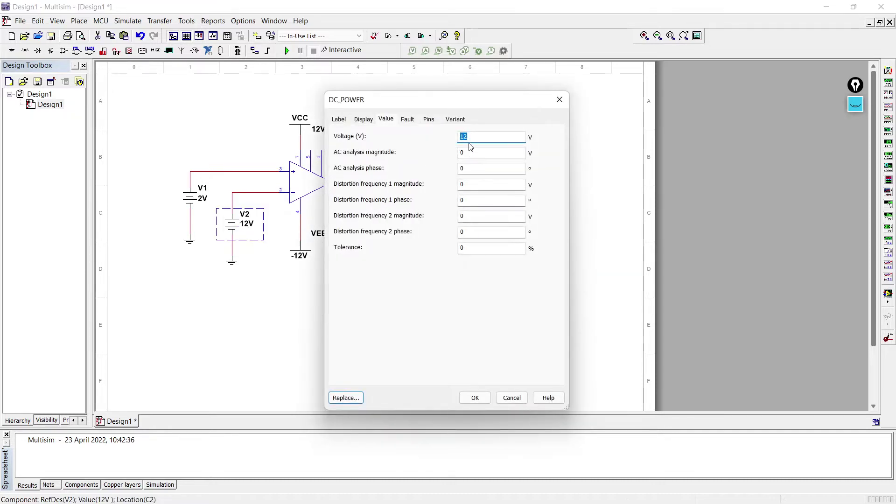
type("4")
key("Return")
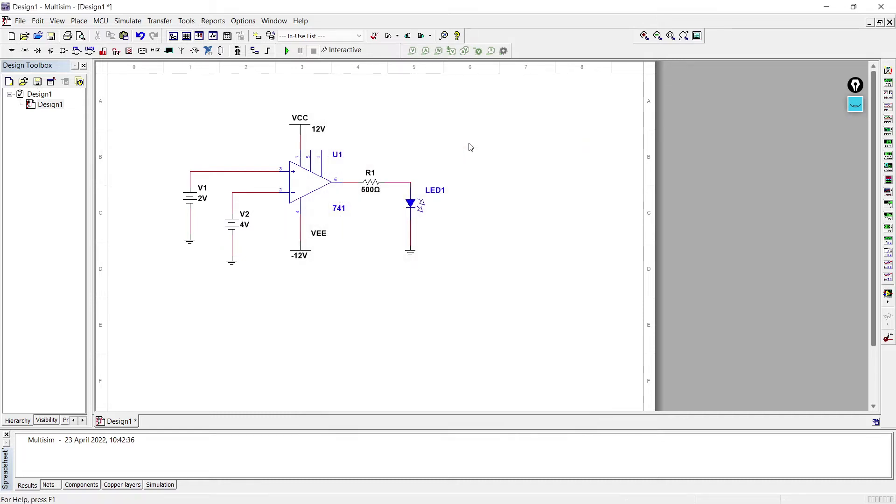
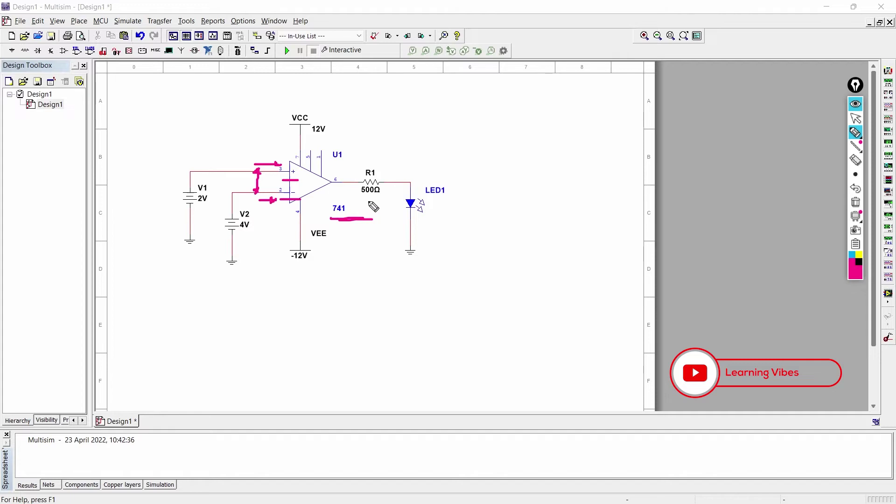
- Annotate the schematic in pink with an arrow to the op-amp's output wire and a mark above its input wires
left_click_drag(382, 149, 358, 176)
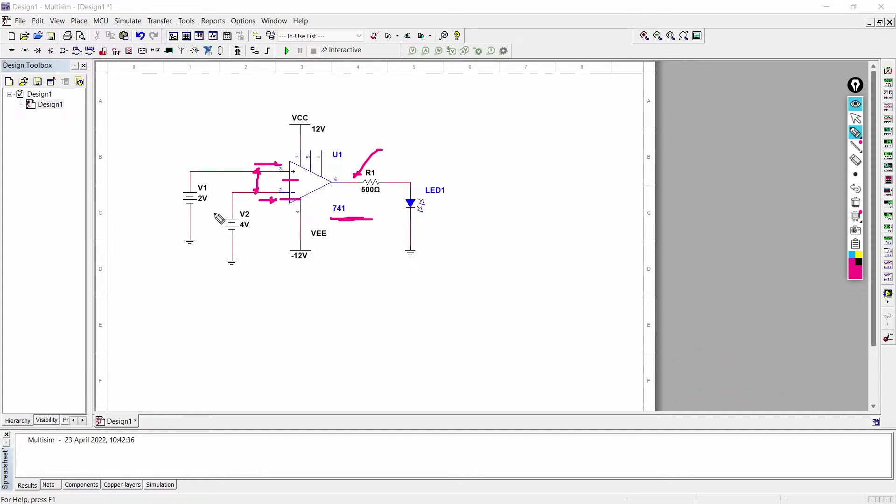
mouse_move(225, 150)
left_mouse_down()
mouse_move(239, 160)
mouse_move(262, 144)
left_mouse_up()
left_click(237, 159)
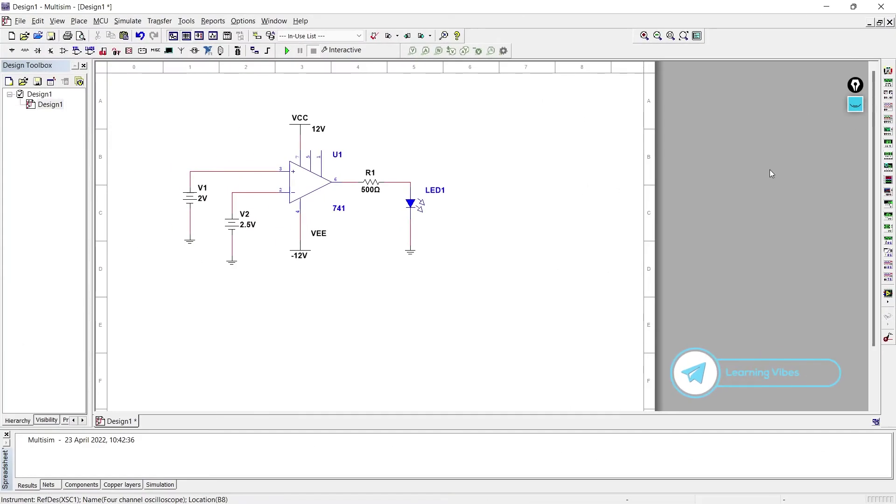
- Place a four-channel oscilloscope beyond LED1 and wire channel A to the V1 input net and channel B to the V2 input net
left_click(543, 148)
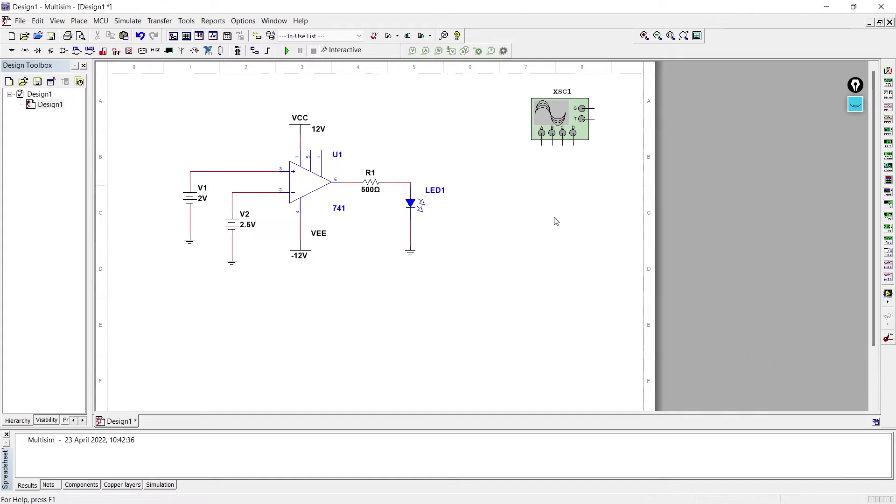
left_click(541, 143)
left_click(237, 171)
left_click(552, 143)
left_click(258, 192)
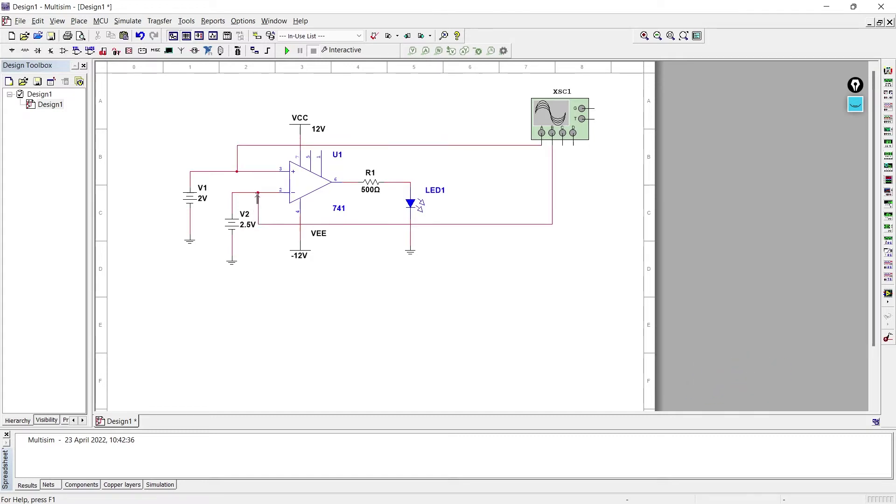
- Raise the channel A wire and the oscilloscope, and wire channel C to the op-amp's output before R1
left_click_drag(362, 145, 362, 139)
left_click_drag(556, 119, 556, 103)
left_click(562, 118)
left_click(347, 181)
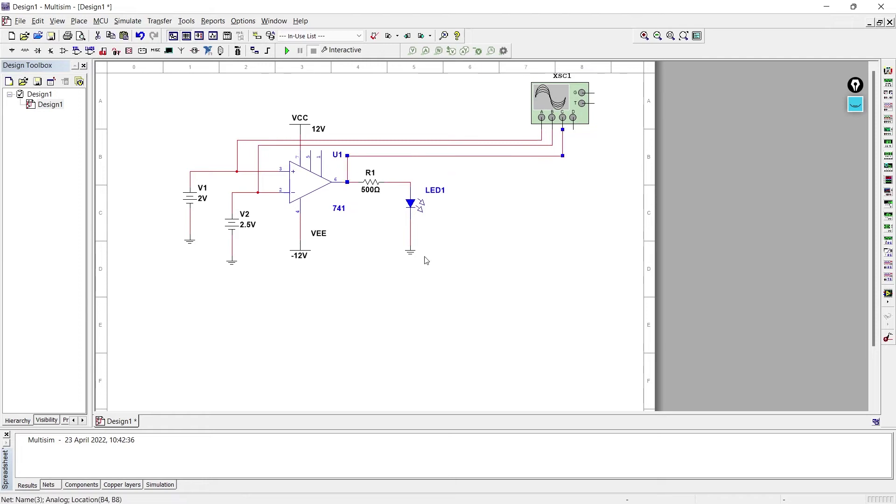
- Place a ground copy beside the oscilloscope on its G terminal, and shift the channel C wire closer to the other channel wires
left_click(410, 251)
left_click(615, 104)
left_click_drag(498, 155, 498, 150)
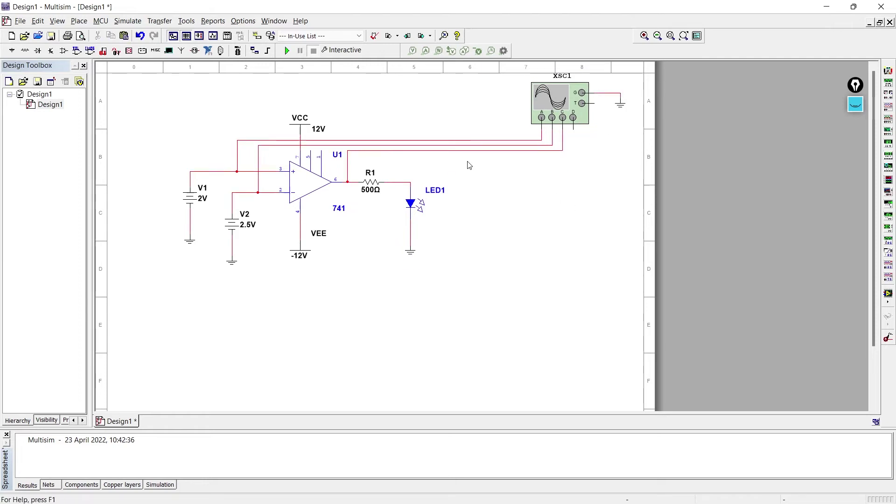
- Color the oscilloscope's channel B wire blue and its channel C wire green
right_click(270, 145)
left_click(307, 166)
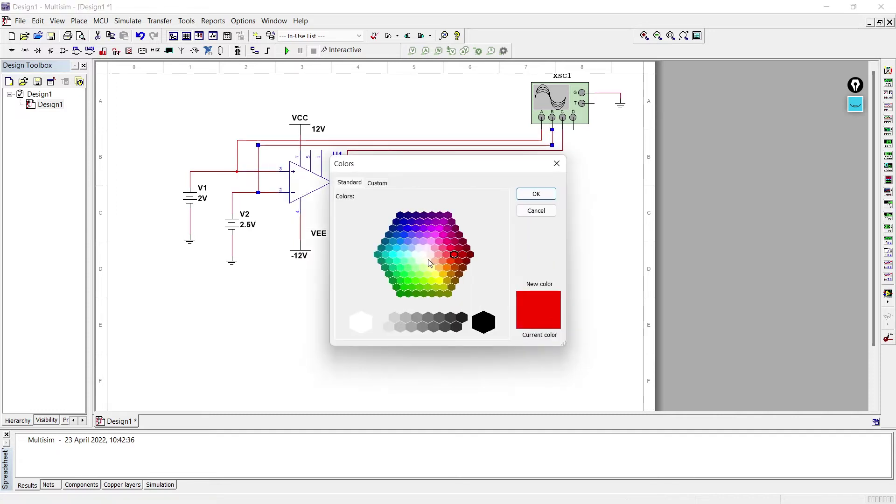
left_click(519, 194)
right_click(459, 152)
left_click(496, 176)
left_click(403, 290)
left_click(536, 194)
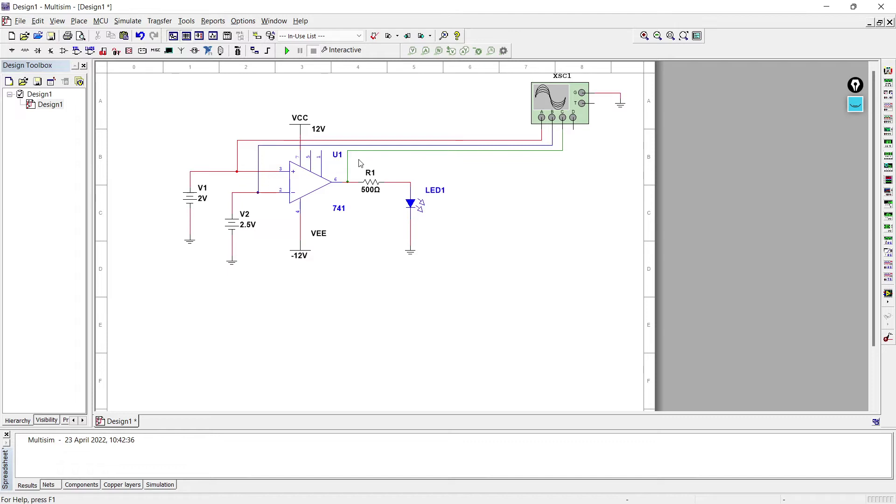
double_click(554, 107)
left_click_drag(373, 126, 599, 80)
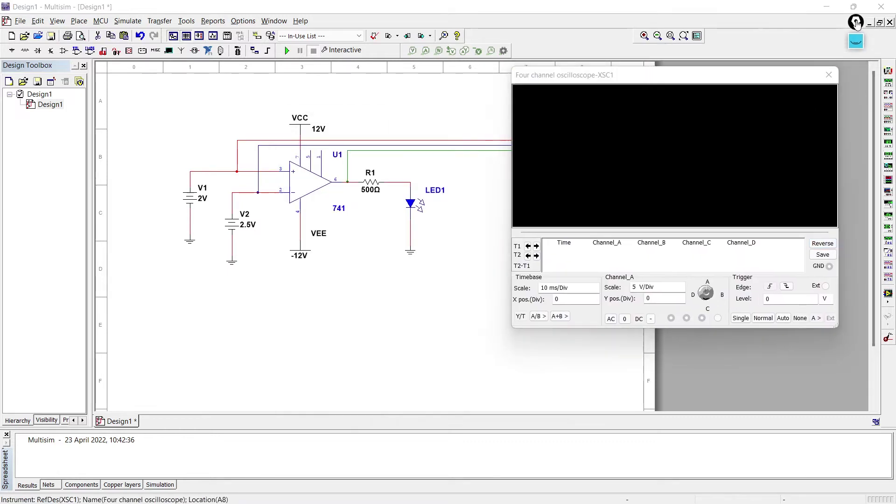
left_click(831, 80)
- Move the whole circuit toward the sheet's left edge and reposition the oscilloscope above the op-amp
key("ctrl+a")
left_click_drag(553, 107, 485, 142)
left_click_drag(485, 142, 301, 126)
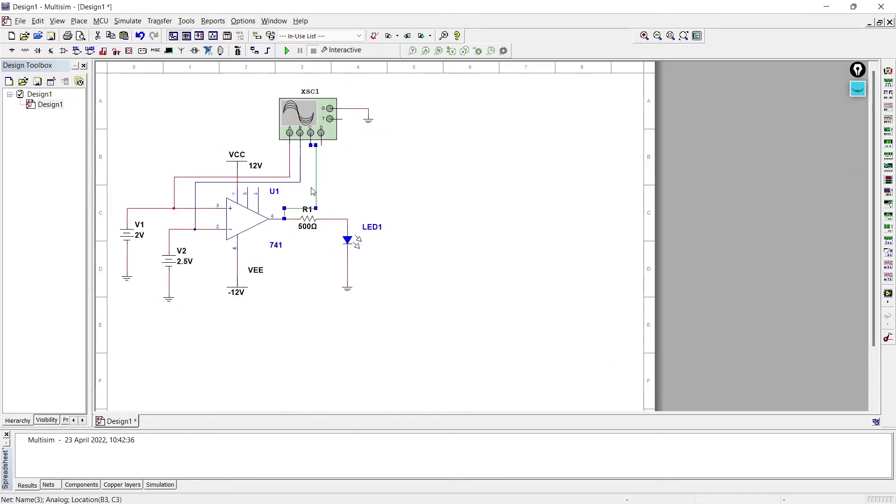
- Run and stop the simulation with the oscilloscope display open, and show its earlier traces on a reversed background
double_click(302, 126)
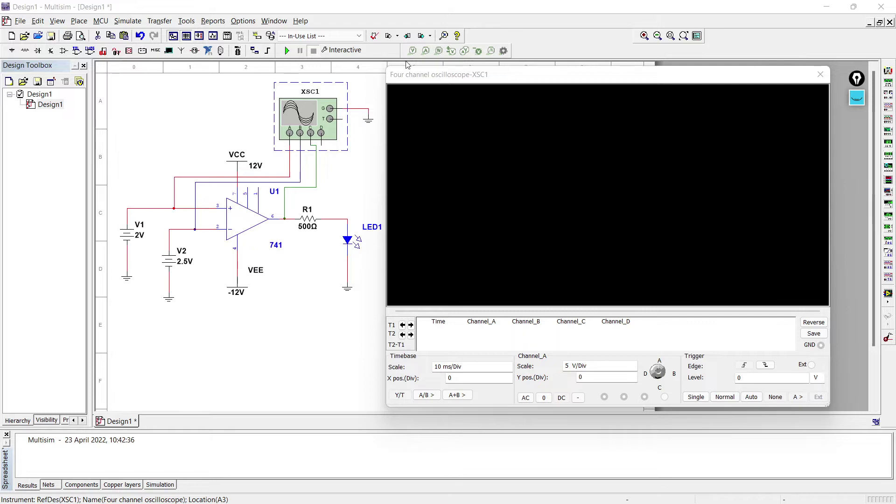
left_click(287, 51)
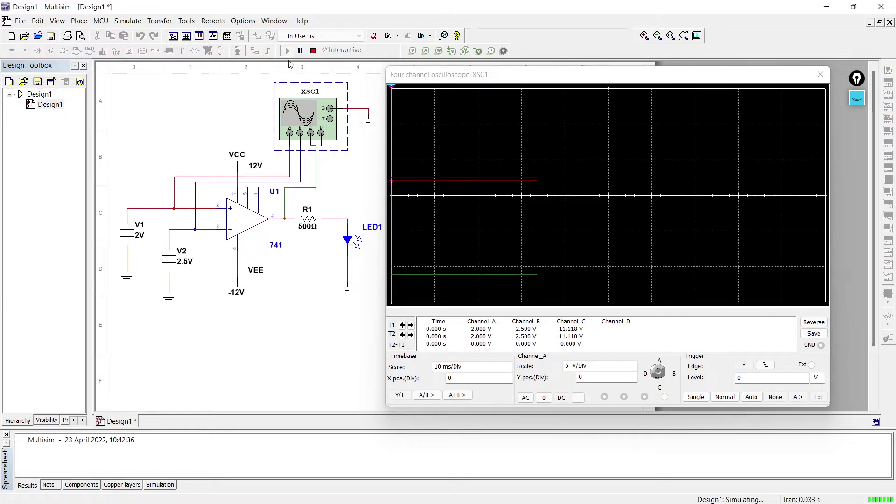
left_click(313, 50)
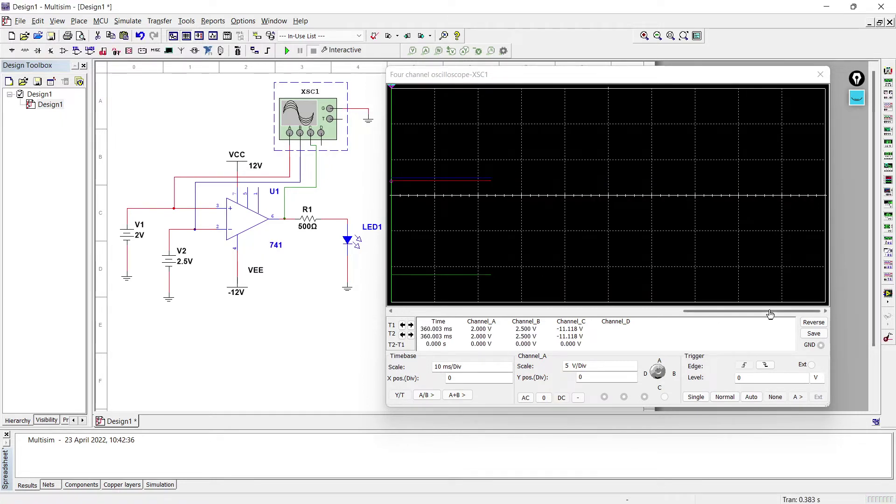
left_click_drag(769, 313, 601, 316)
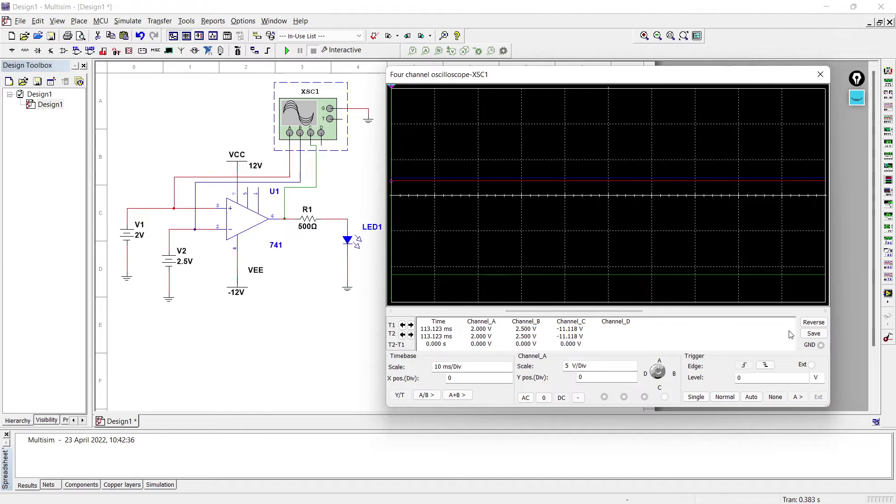
left_click(813, 323)
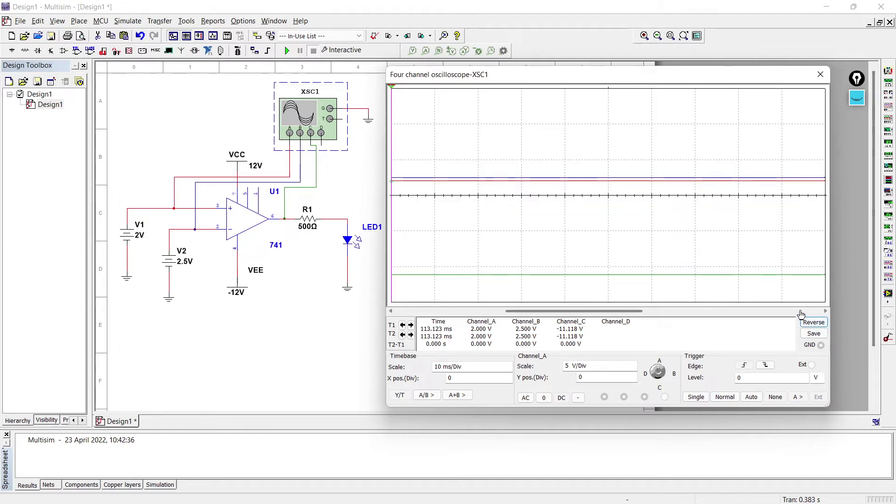
- Underline V1, V2, the 741 label and the op-amp's inputs and output in pink, write "0V" beside the label, and clear the marks
key("ctrl+F2")
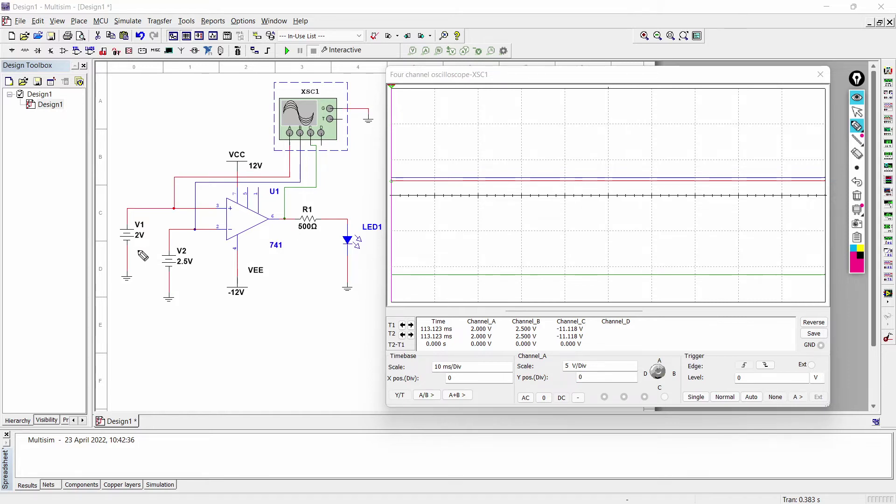
left_click_drag(133, 244, 152, 242)
left_click_drag(178, 270, 207, 269)
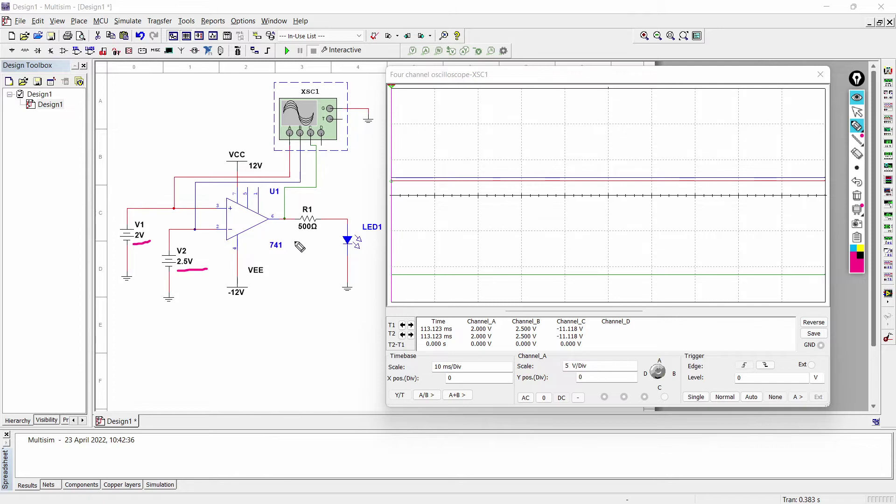
mouse_move(295, 242)
left_mouse_down()
mouse_move(309, 238)
mouse_move(305, 252)
left_mouse_up()
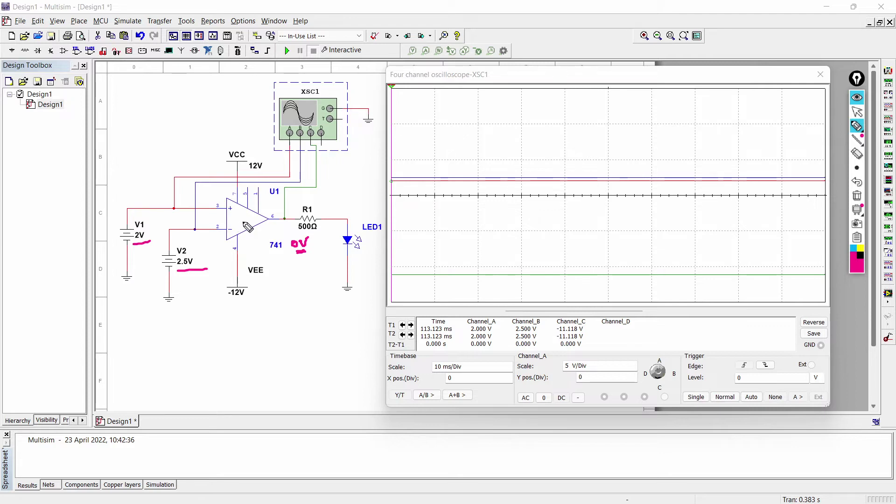
left_click_drag(268, 256, 304, 251)
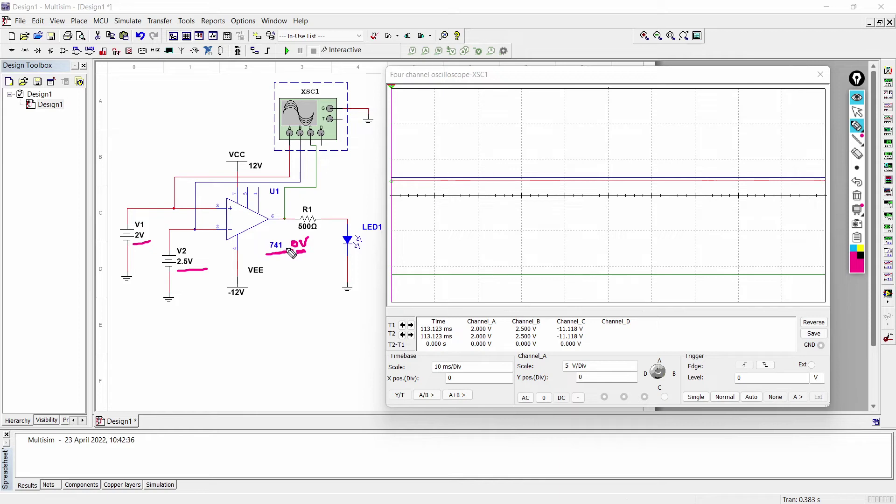
mouse_move(224, 213)
left_mouse_down()
mouse_move(249, 210)
mouse_move(246, 231)
left_mouse_up()
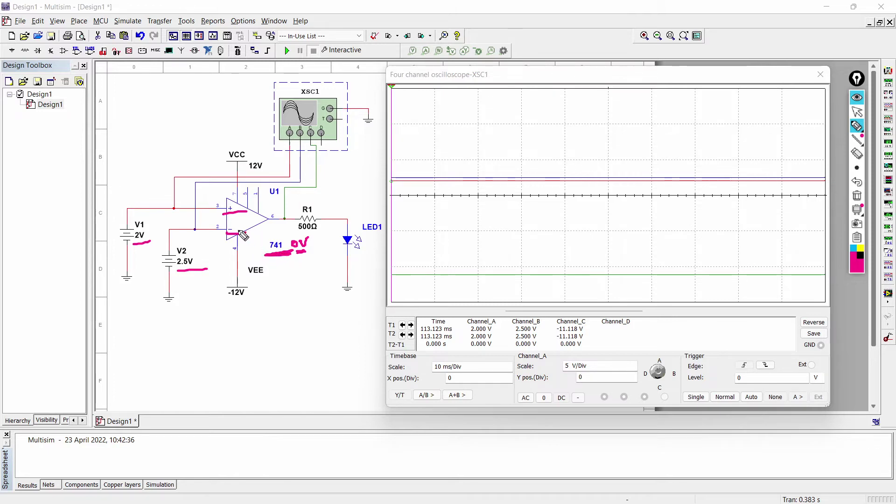
left_click_drag(226, 238, 247, 232)
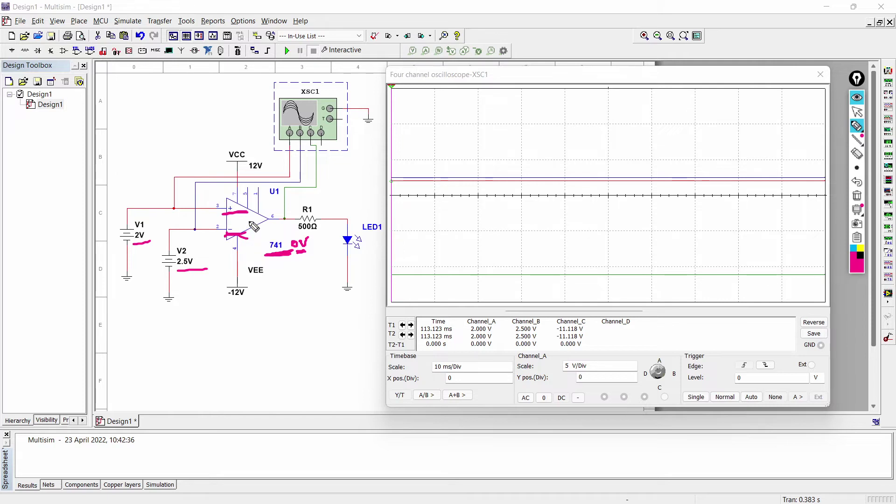
left_click_drag(264, 228, 296, 223)
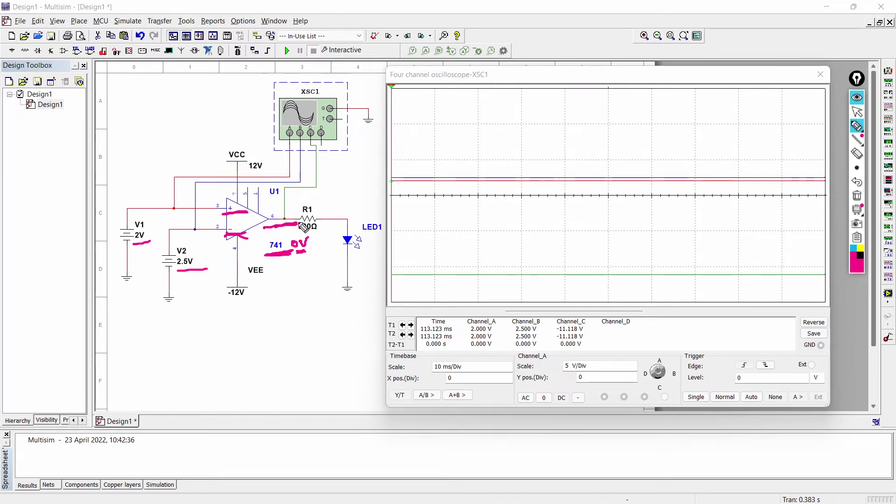
key("ctrl+shift+c")
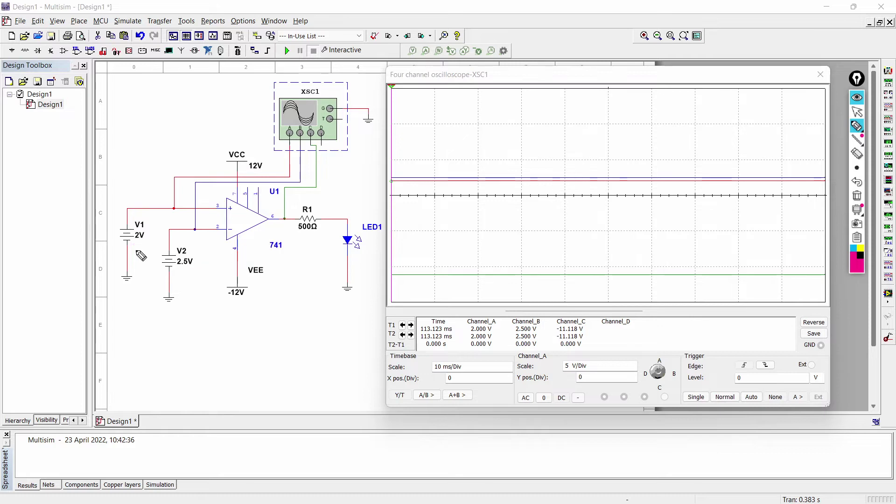
- Underline V1, V2, -12V and the output trace in pink, write "-11V" beside the 741 with an arrow to the trace, and clear the marks
left_click_drag(120, 248, 151, 243)
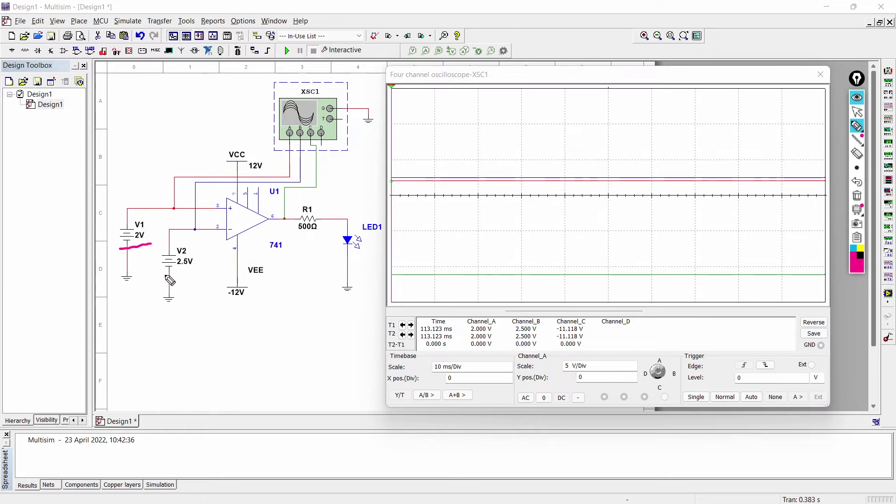
left_click_drag(162, 276, 204, 273)
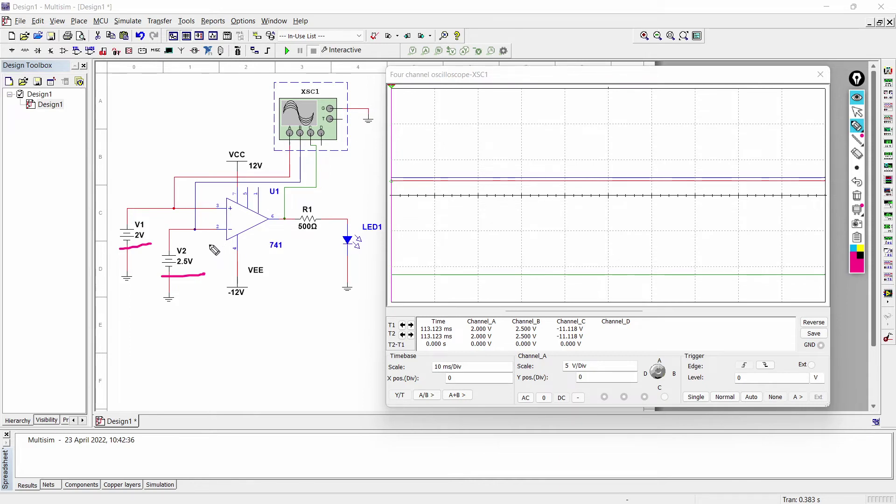
left_click_drag(215, 259, 256, 260)
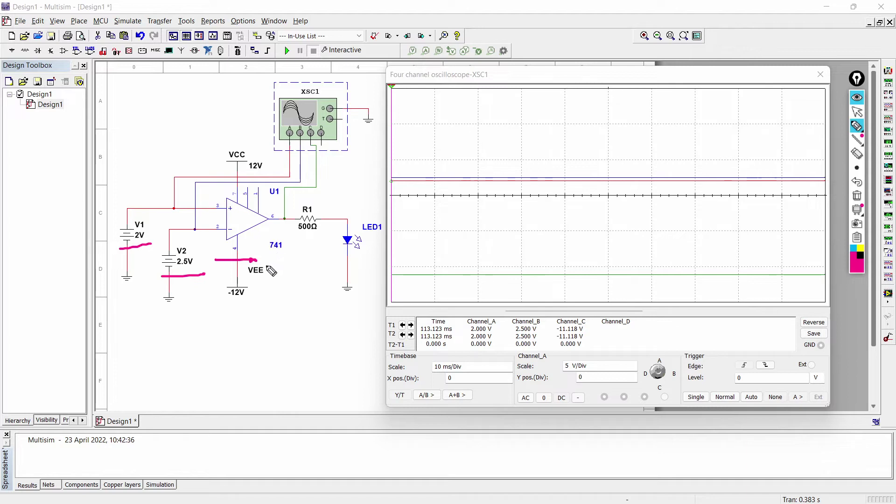
left_click_drag(228, 301, 268, 297)
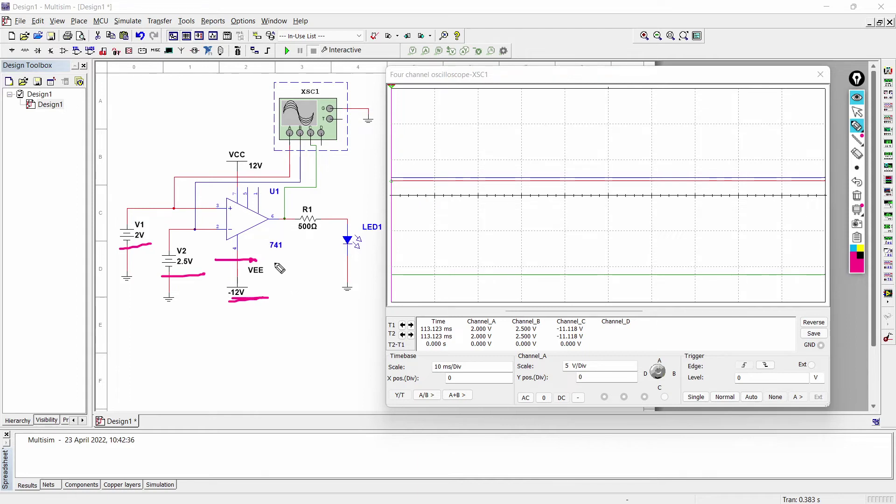
mouse_move(280, 261)
left_mouse_down()
mouse_move(308, 260)
mouse_move(309, 269)
mouse_move(391, 284)
left_mouse_up()
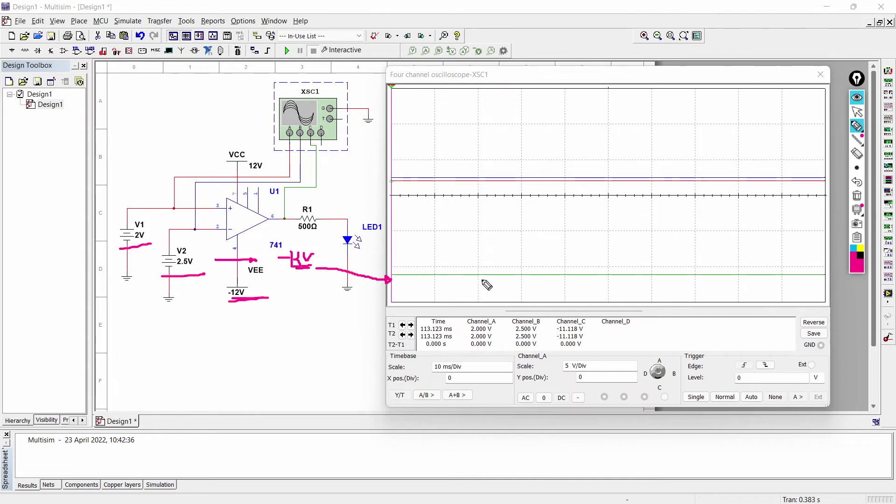
left_click_drag(467, 279, 531, 285)
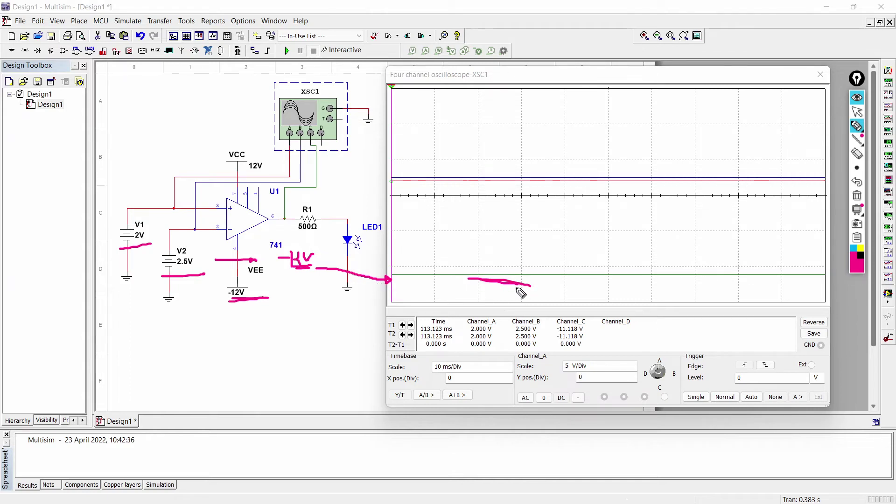
left_click_drag(119, 251, 163, 246)
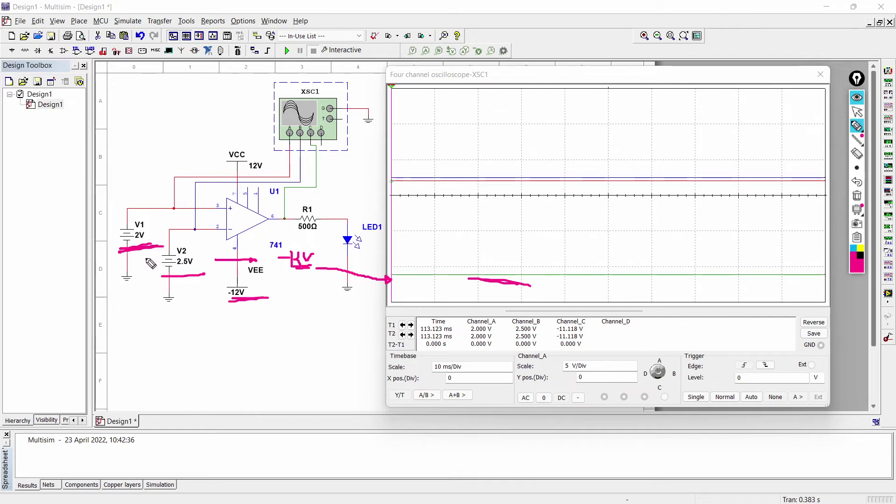
left_click(856, 195)
left_click(857, 97)
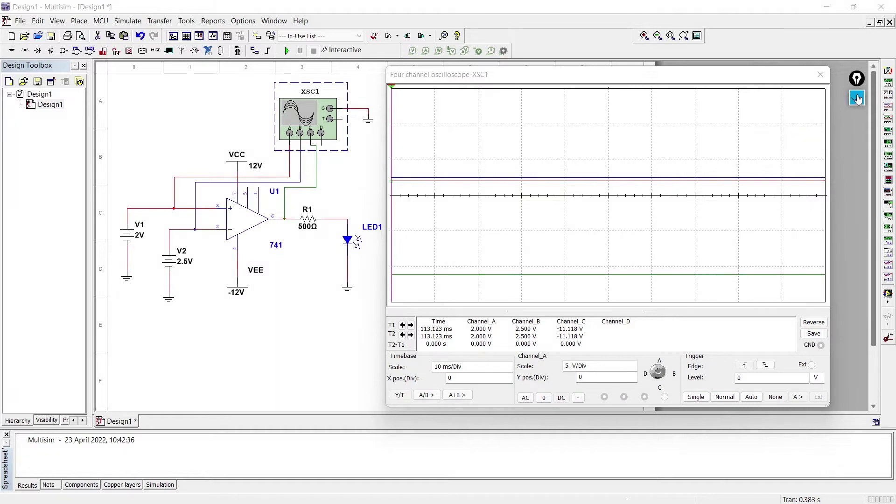
- Set the voltage of DC source V1 to 3.0 V
double_click(126, 235)
type("3.53")
left_click(474, 398)
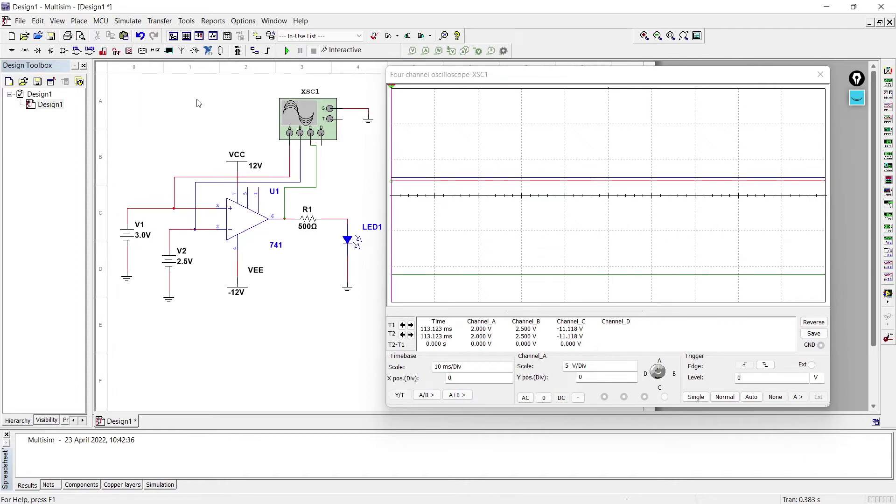
- Run and stop the simulation, and scroll the oscilloscope display back to full-width traces from the start of the run
left_click(286, 51)
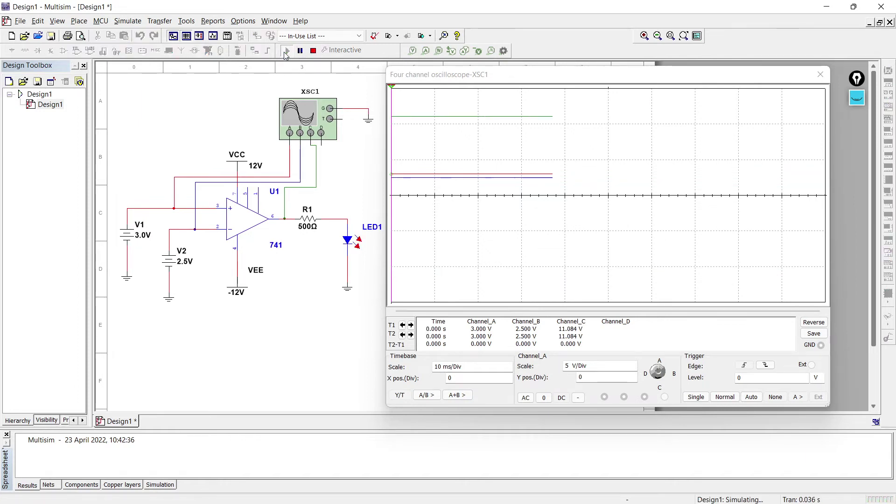
left_click(313, 50)
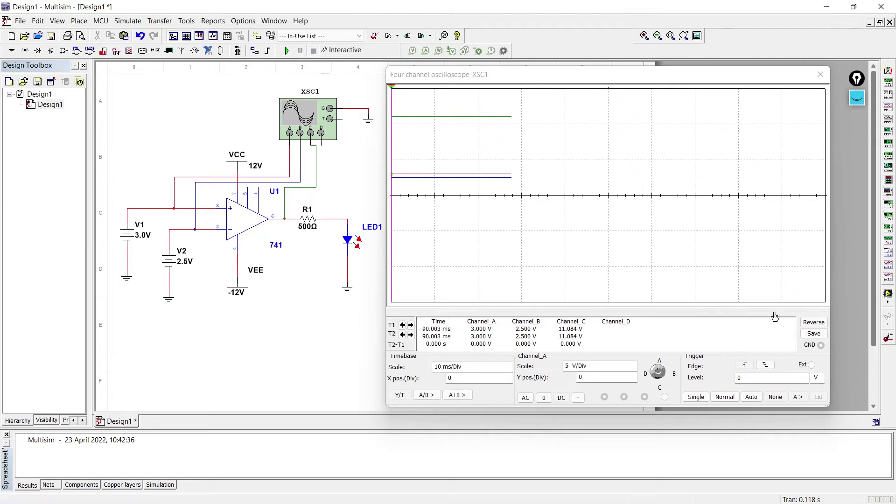
left_click_drag(794, 312, 675, 317)
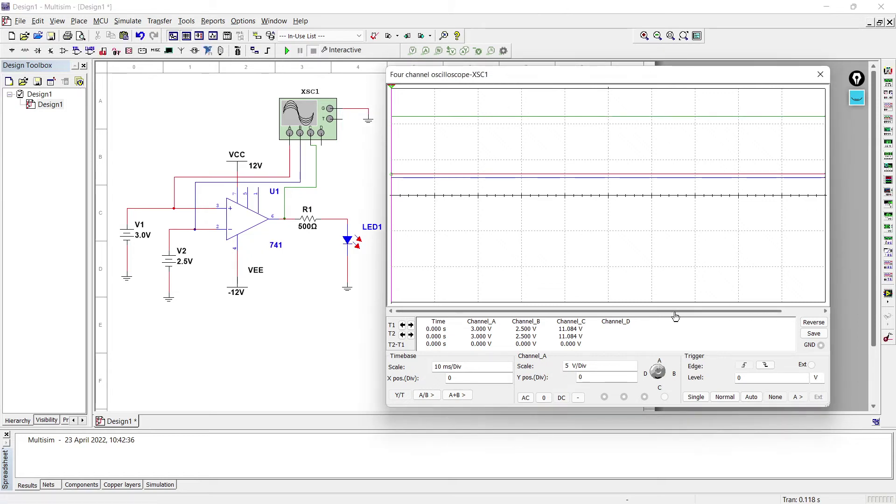
- Underline V1, V2, the 741, its output and 12V in pink, write "11V" on the output trace, and close the marks and oscilloscope display
key("ctrl+shift+1")
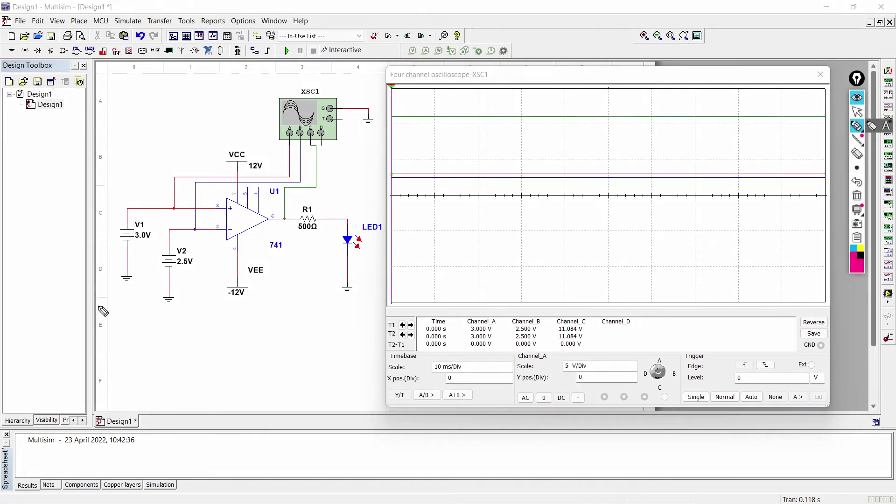
left_click_drag(128, 248, 157, 239)
left_click_drag(167, 278, 210, 267)
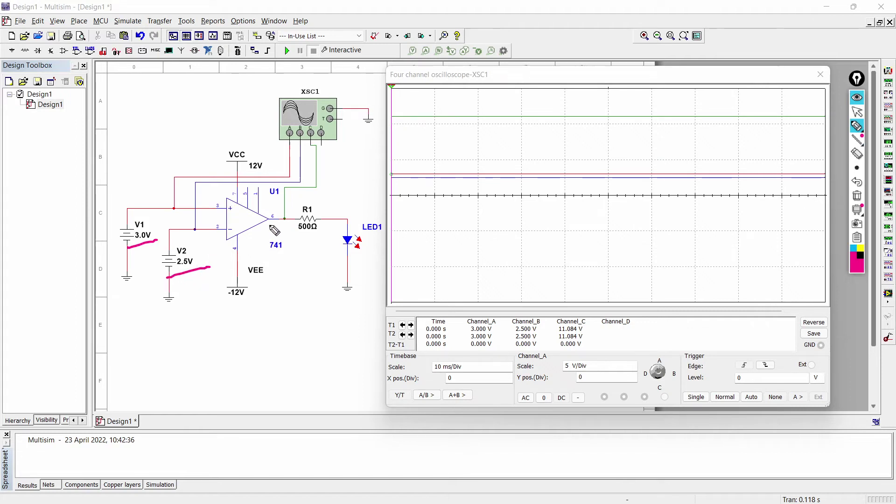
mouse_move(265, 256)
left_mouse_down()
mouse_move(263, 213)
mouse_move(270, 178)
left_mouse_up()
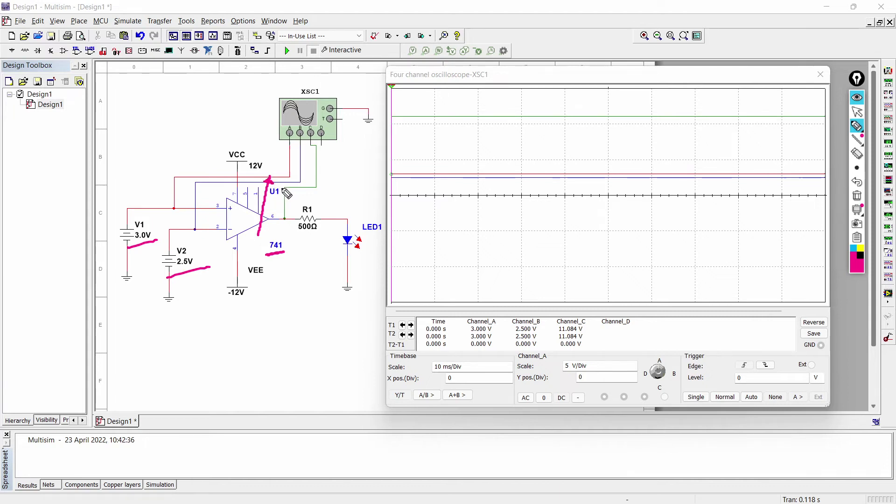
left_click_drag(275, 230, 294, 228)
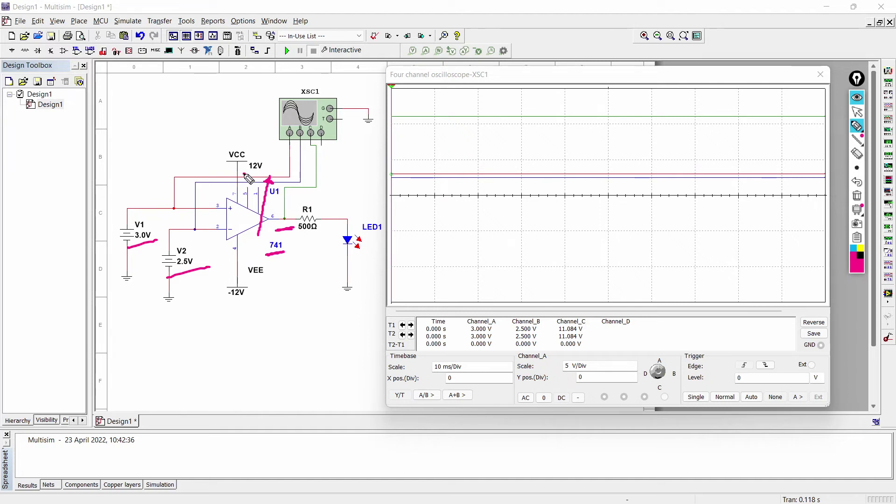
left_click_drag(244, 175, 270, 171)
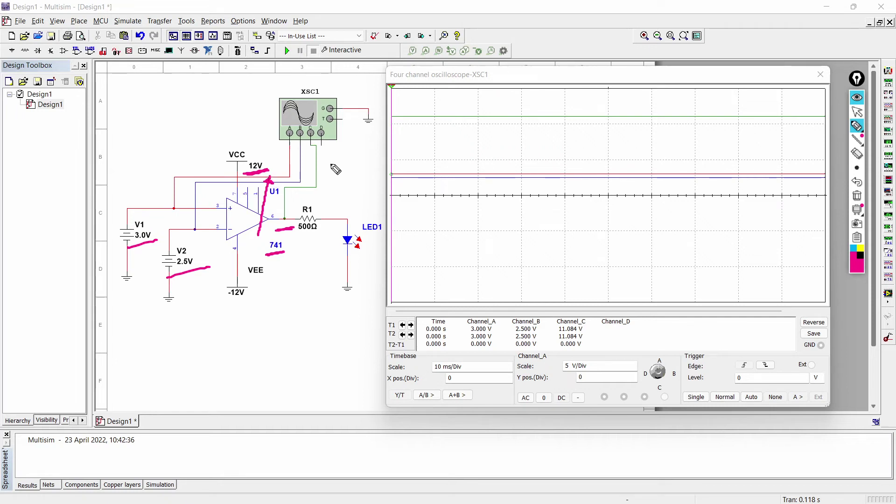
left_click_drag(433, 109, 469, 118)
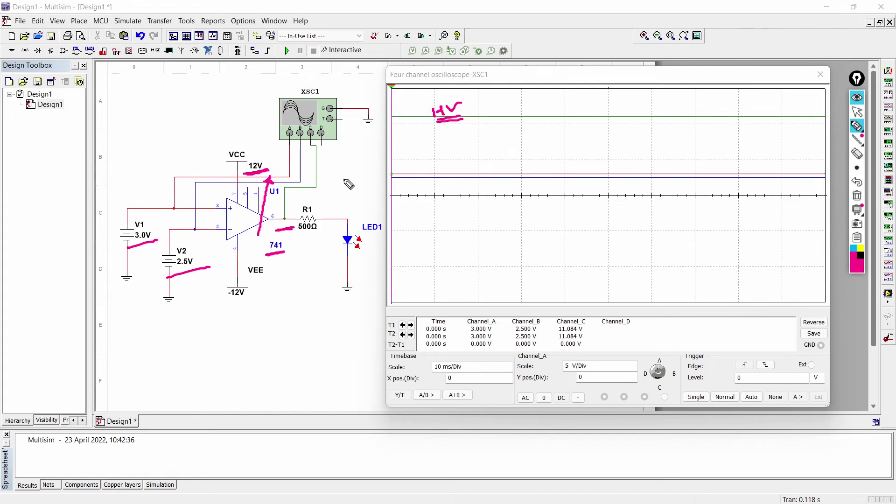
left_click(820, 74)
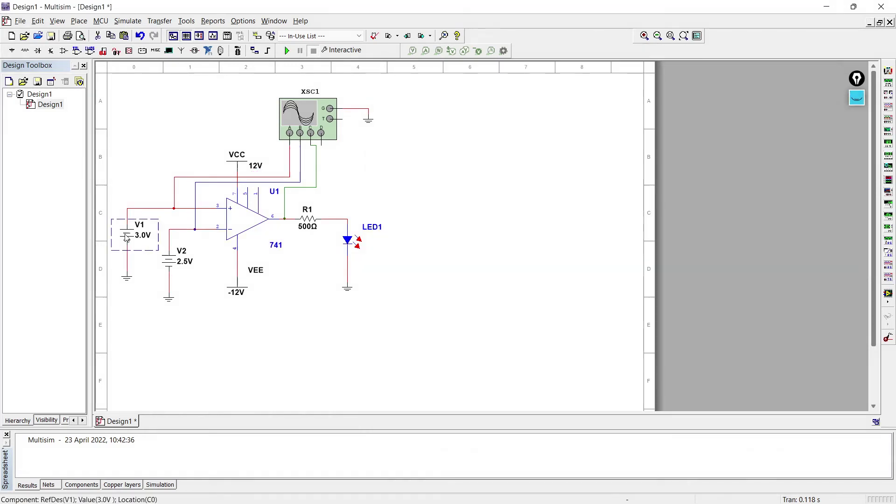
- Replace sources V1 and V2 with three 1 kΩ resistors and a 1 kΩ potentiometer arranged as two grounded voltage dividers
left_click(25, 51)
key("Return")
left_click(133, 321)
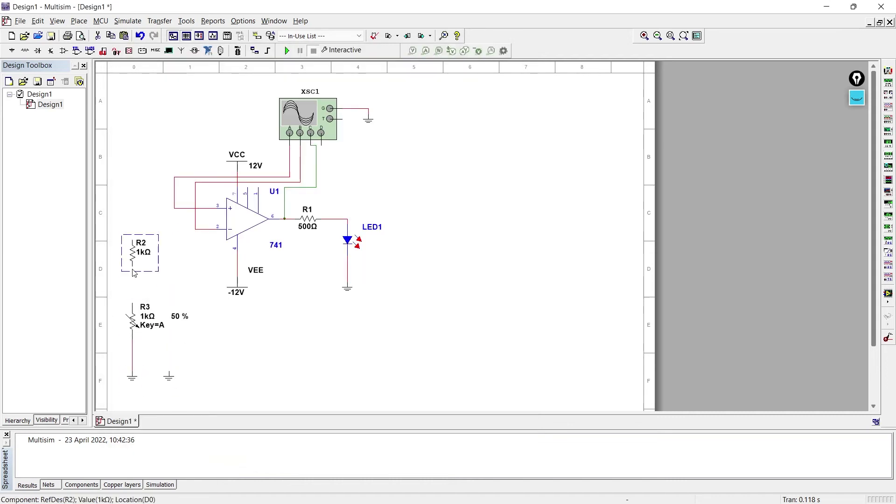
key("Delete")
left_click_drag(117, 235, 154, 387)
left_click_drag(133, 280, 133, 233)
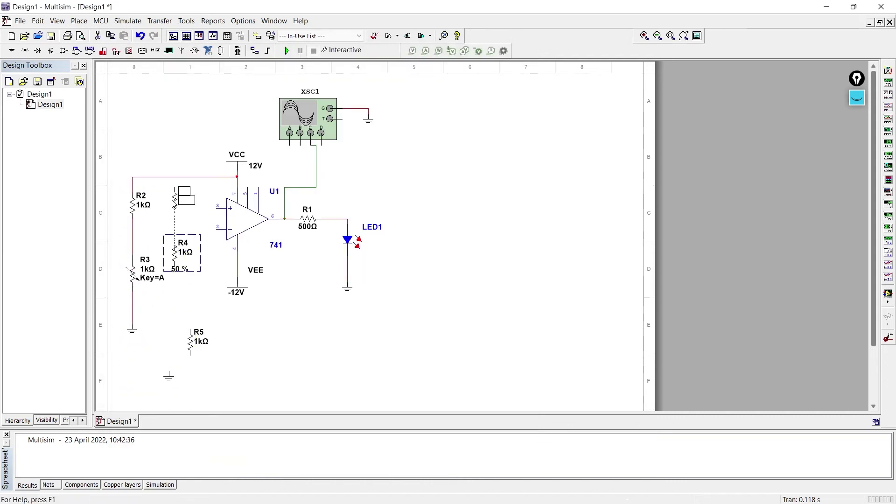
left_click_drag(190, 342, 174, 304)
- Wire the dividers to VCC, the op-amp inputs and oscilloscope channels A and B, and move the oscilloscope and its ground toward the sheet's left edge
left_click_drag(132, 177, 237, 177)
left_click_drag(214, 208, 132, 229)
left_click_drag(217, 229, 175, 244)
left_click_drag(290, 133, 206, 229)
left_click_drag(299, 112, 209, 101)
left_click_drag(368, 119, 274, 113)
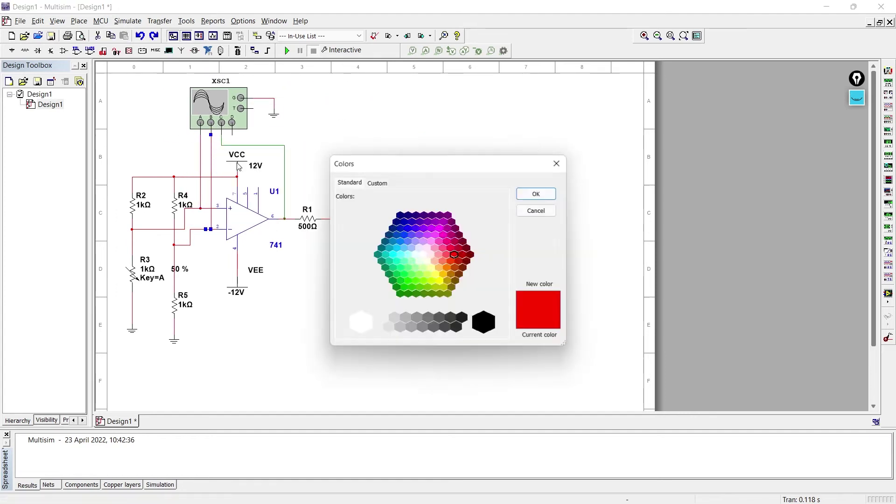
- Color the oscilloscope's channel B wire blue and set potentiometer R3's resistance to 2 kΩ
double_click(133, 273)
key("Return")
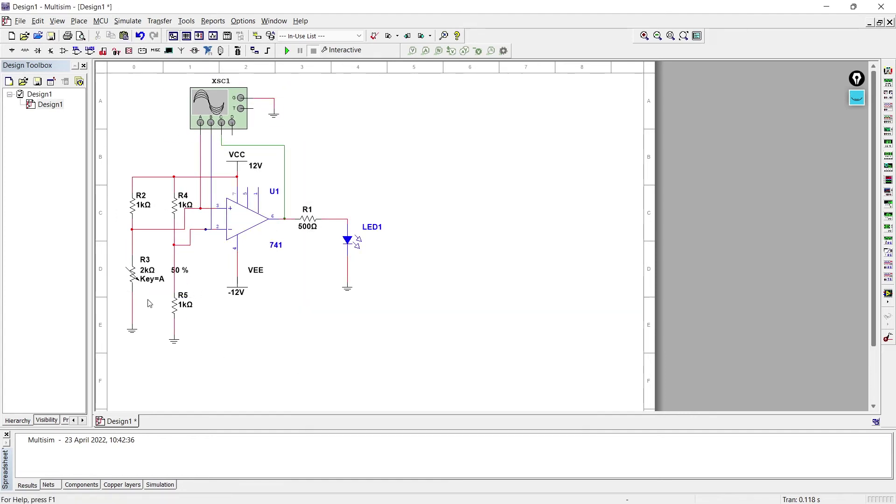
mouse_move(174, 278)
left_click(189, 241)
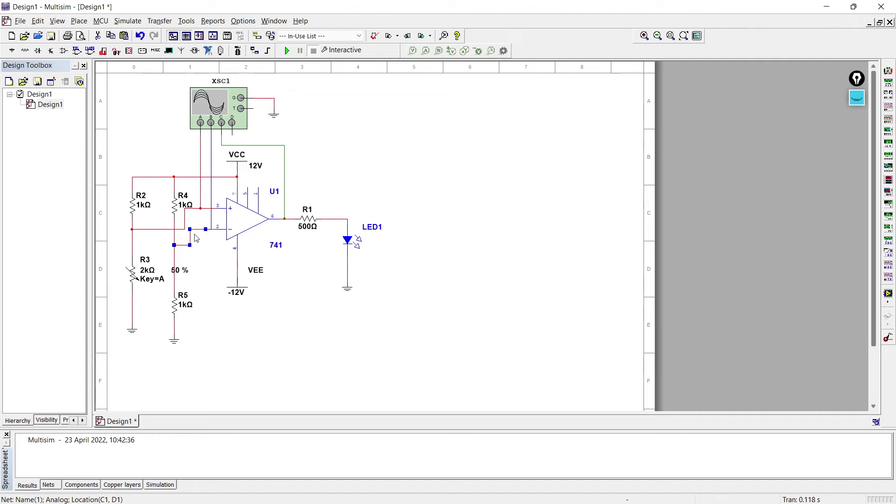
left_click(133, 275)
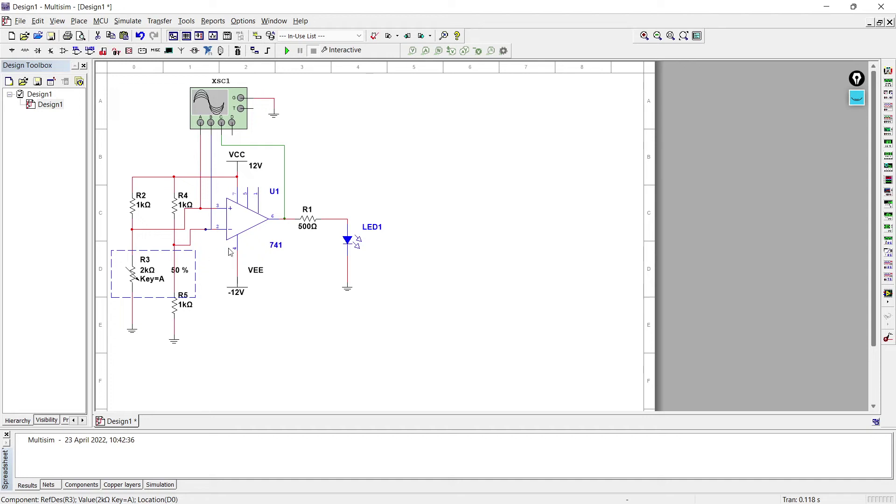
left_click(189, 237)
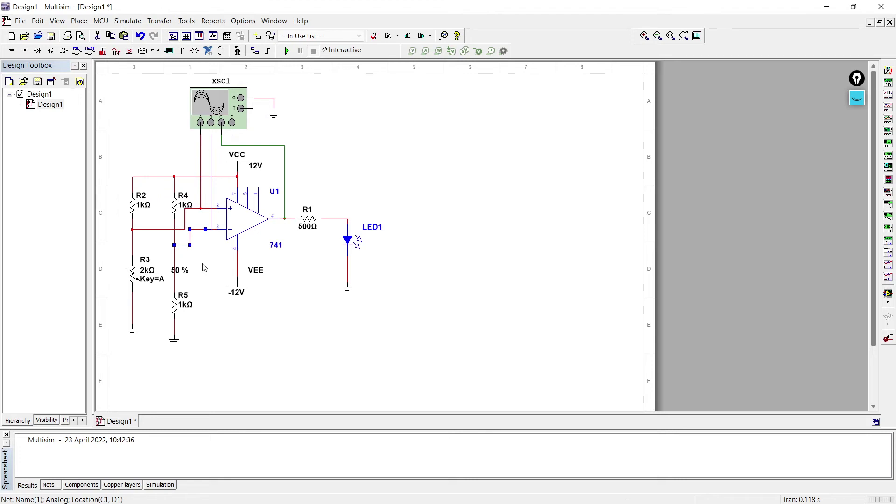
- Lower potentiometer R3's setting to 15 %
left_click(204, 267)
key("shift+a")
key("shift+a")
key("shift+a")
key("shift+a")
key("shift+a")
key("shift+a")
key("shift+a")
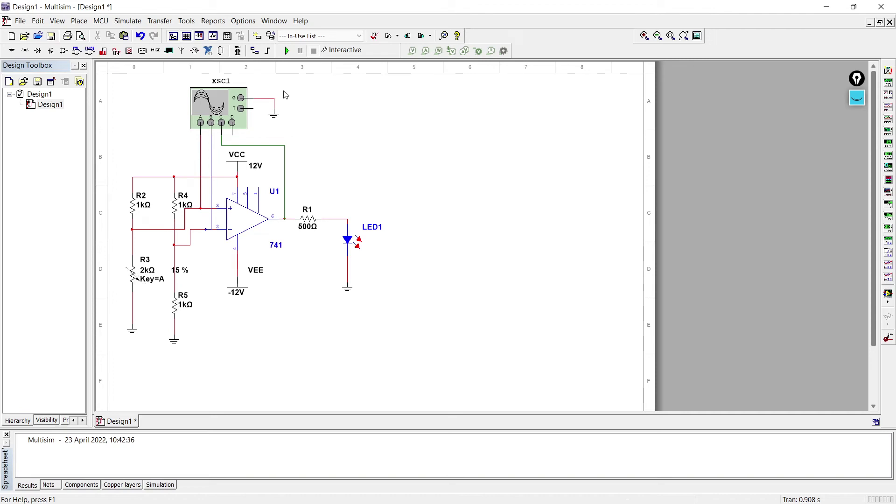
- Run the simulation, open the oscilloscope display to view the input and output traces, and stop the run
left_click(222, 108)
left_click(286, 50)
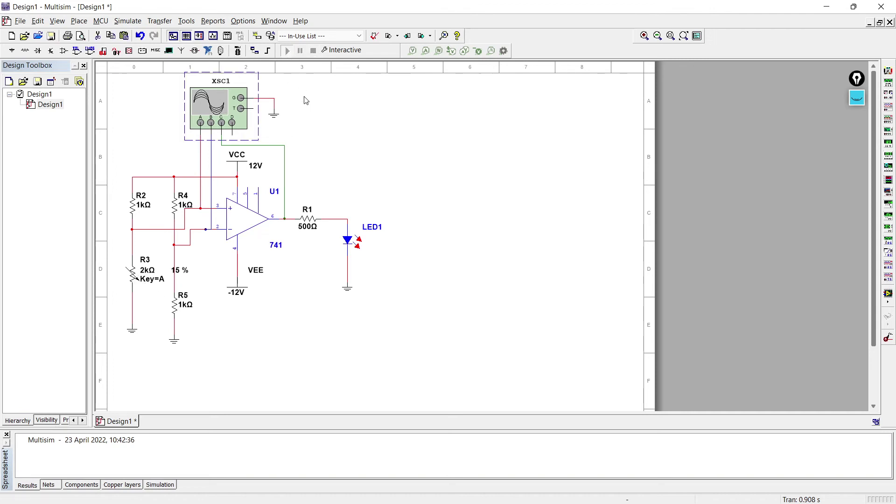
double_click(218, 108)
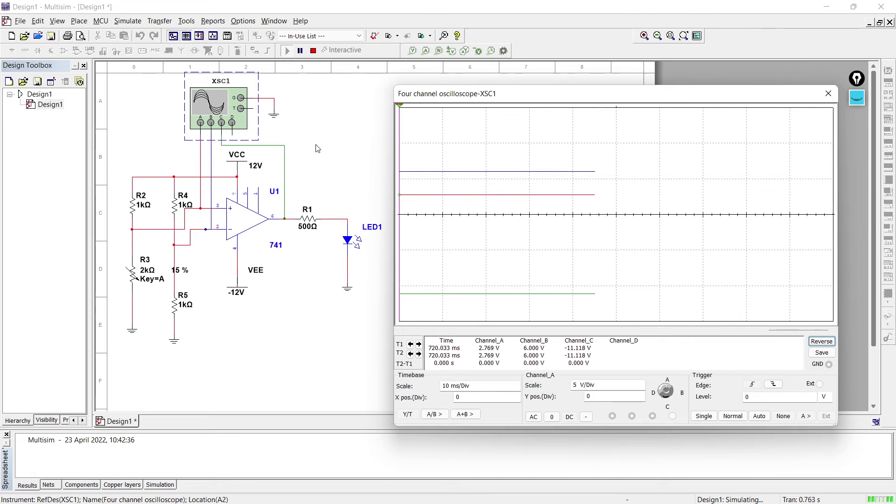
left_click(313, 51)
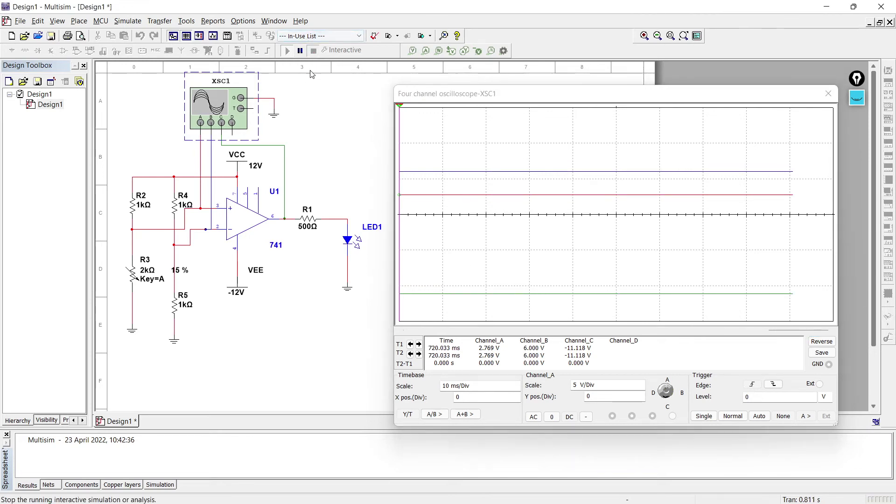
- Remove the wire between the op-amp's pin 4 and VEE, and connect pin 4 to a copied ground symbol instead
left_click(236, 265)
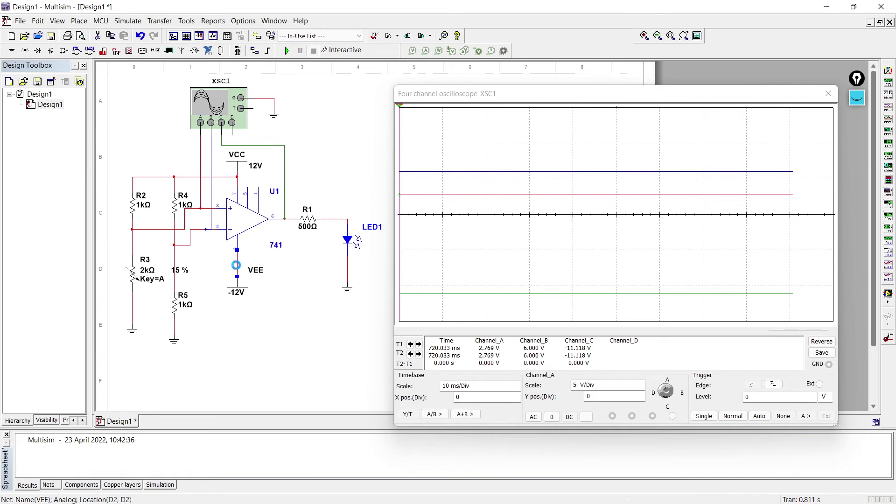
key("ctrl+x")
left_click(175, 345)
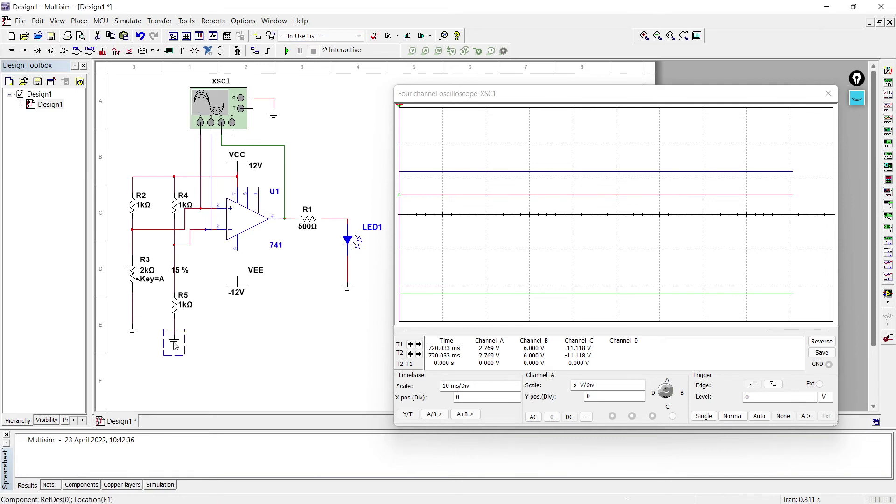
key("ctrl+c")
key("ctrl+v")
left_click(222, 265)
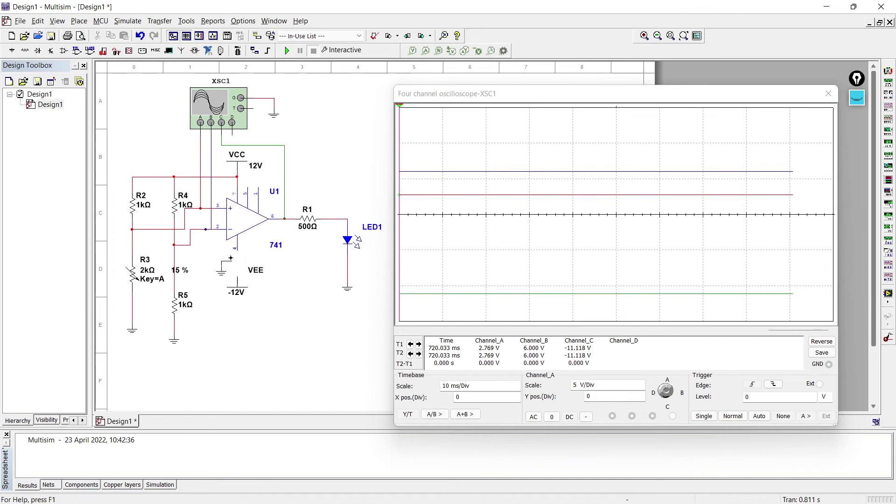
left_click_drag(235, 248, 221, 263)
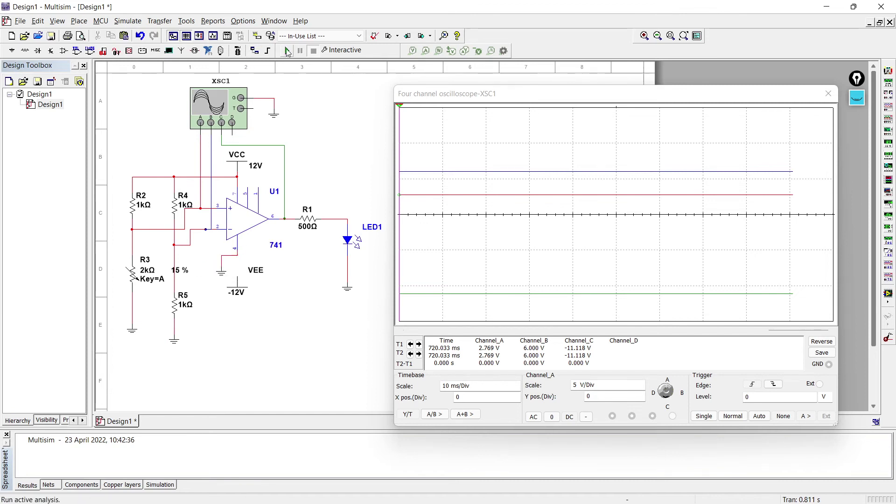
- Run the simulation, raise potentiometer R3 to 55 % while watching the oscilloscope traces, and stop the run
left_click(288, 51)
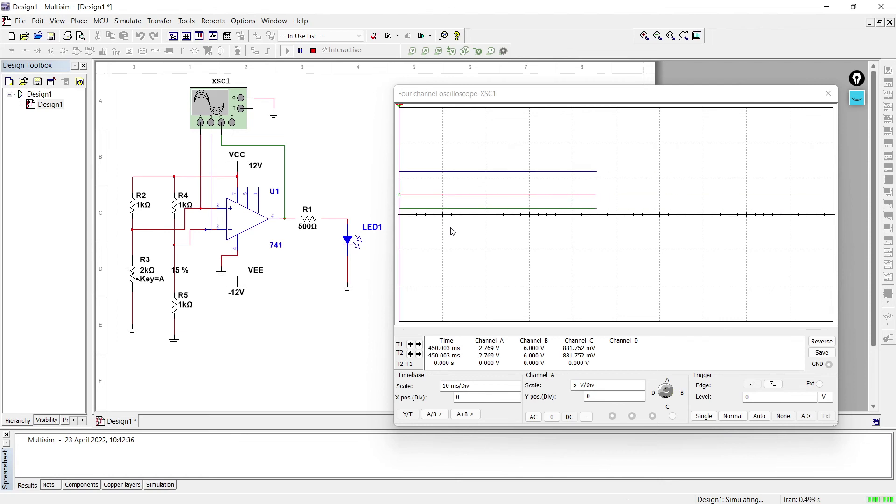
mouse_move(181, 286)
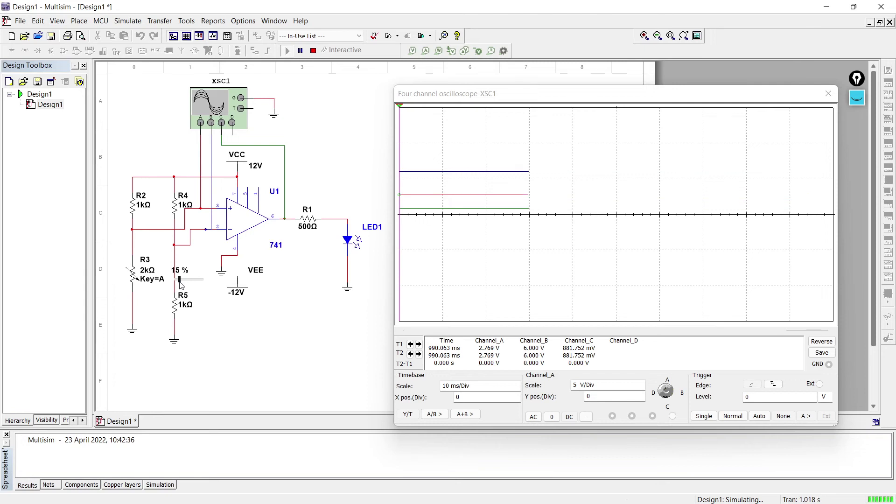
left_click_drag(180, 280, 190, 283)
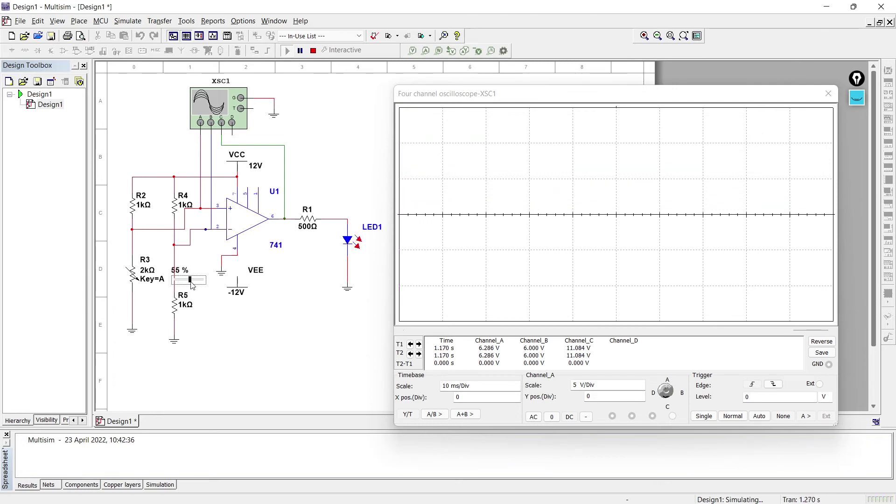
left_click(313, 51)
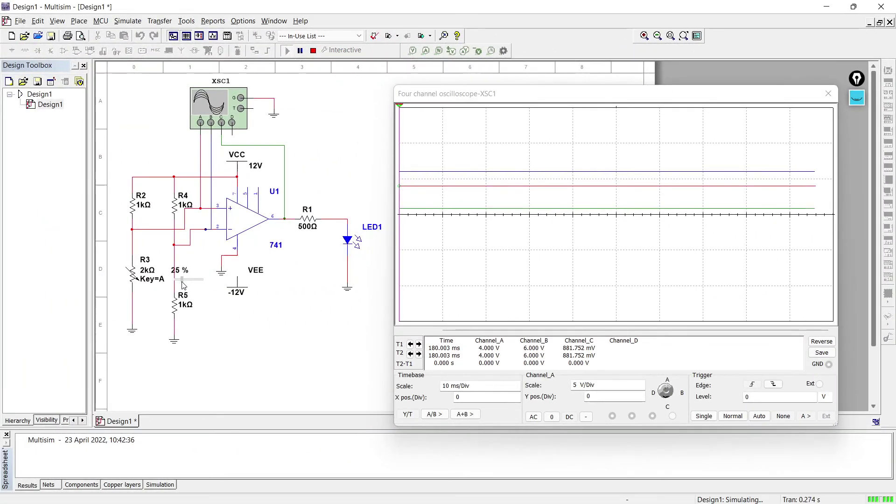
- Sweep potentiometer R3 from 25 % to 85 % during the simulation, stop it, and scroll the oscilloscope display back to the output transition
left_click_drag(184, 285, 204, 285)
left_click(313, 50)
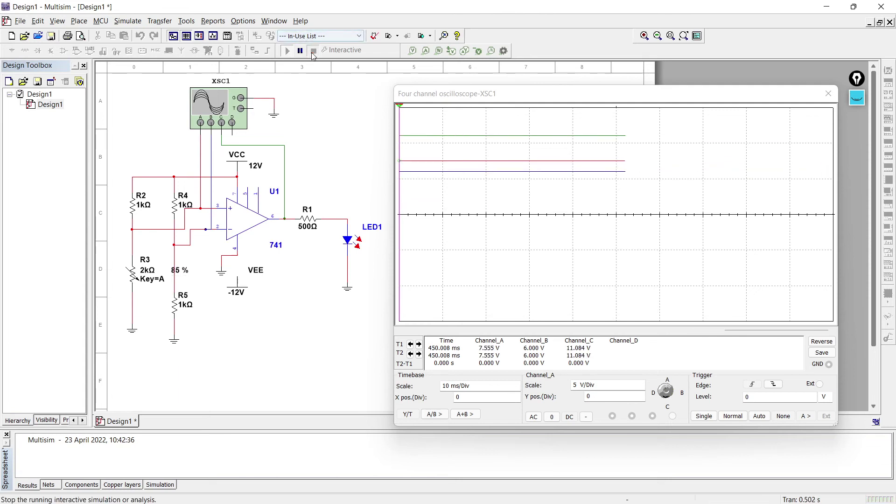
left_click_drag(770, 330, 721, 331)
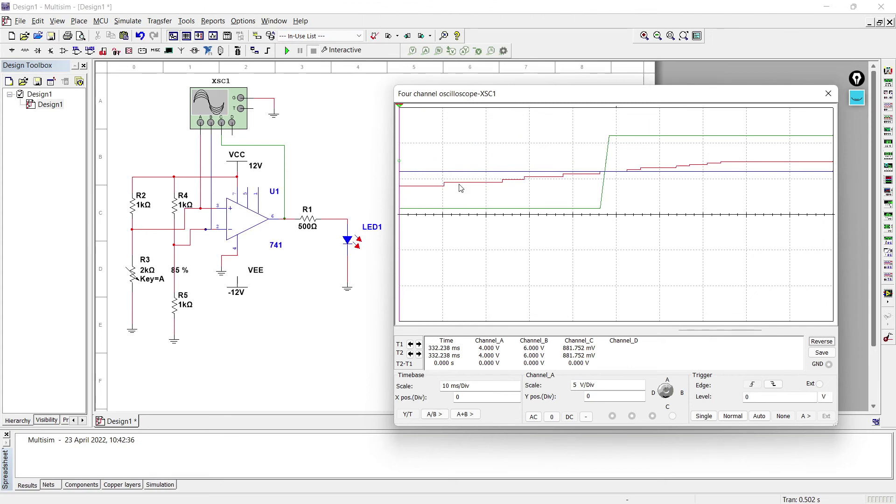